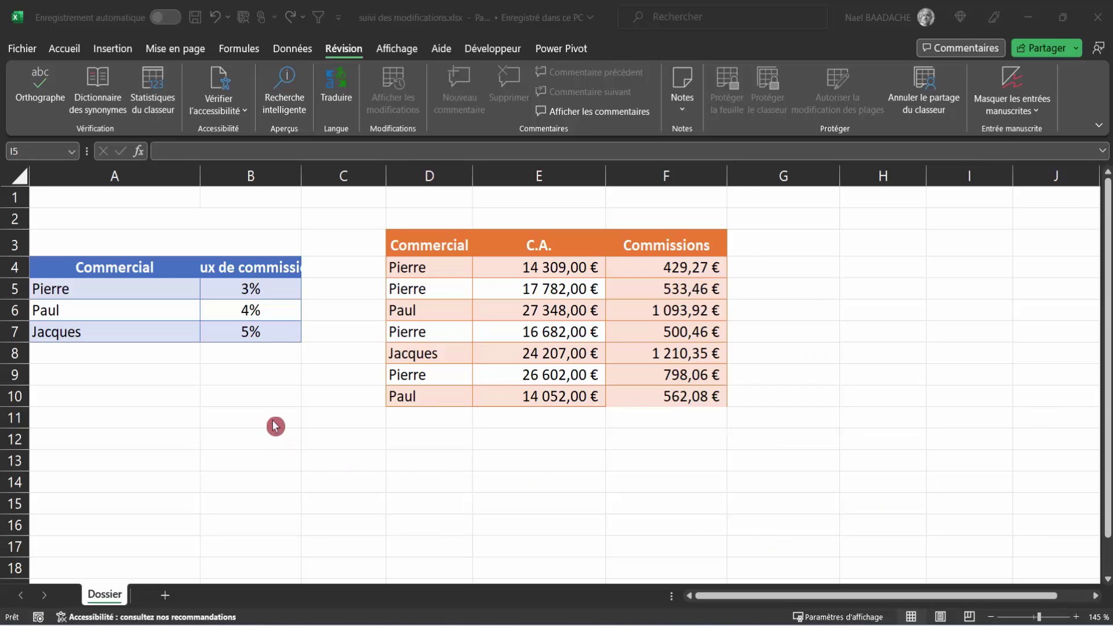
Open Excel Options at the Personnaliser le ruban settings
{"action": "left_click", "coordinate": [889, 124]}
{"action": "right_click", "coordinate": [889, 124]}
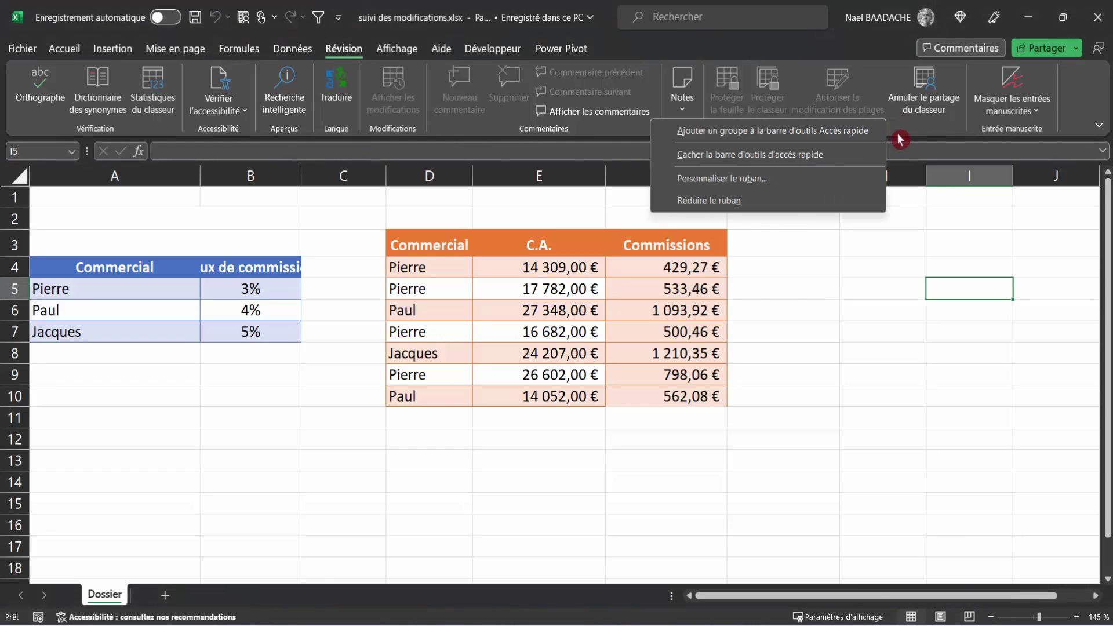
{"action": "left_click", "coordinate": [341, 342]}
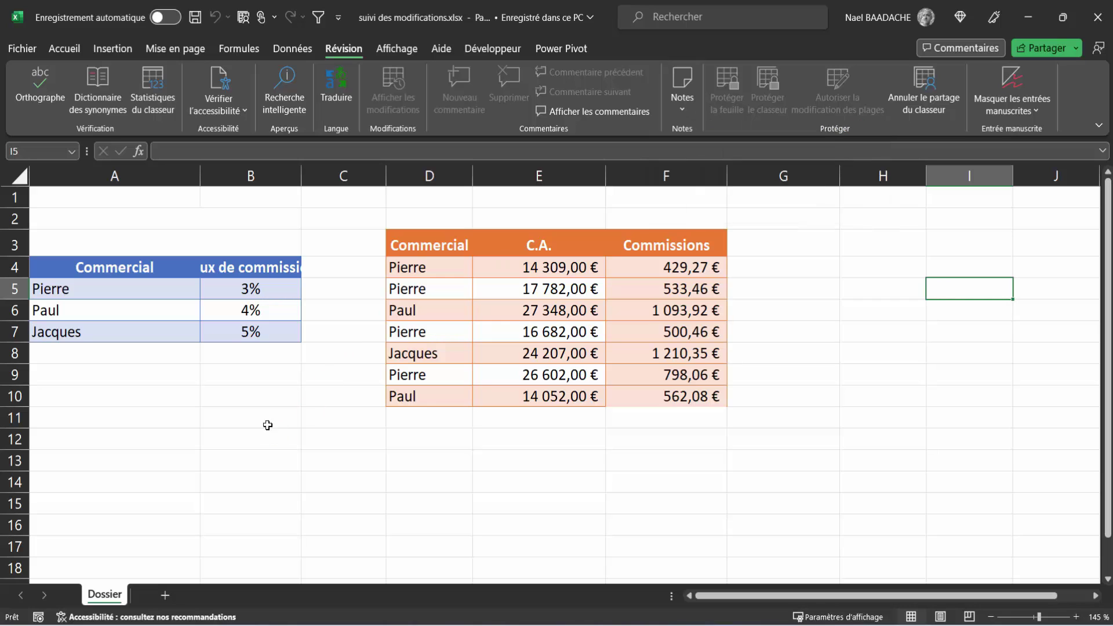
{"action": "left_click", "coordinate": [28, 56]}
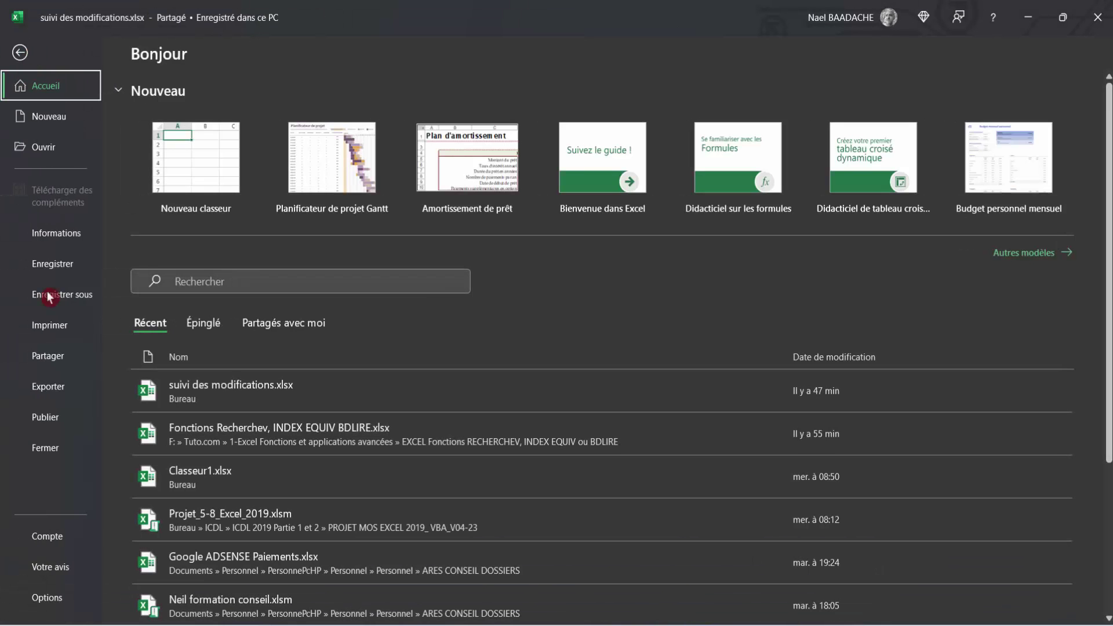
{"action": "left_click", "coordinate": [70, 595]}
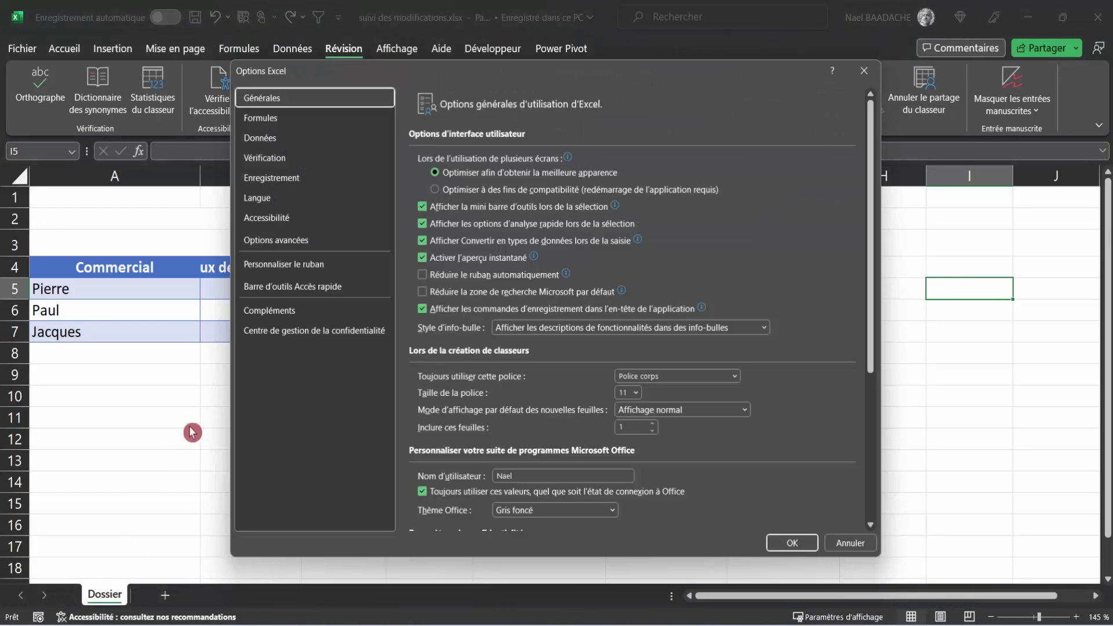
{"action": "left_click", "coordinate": [299, 259]}
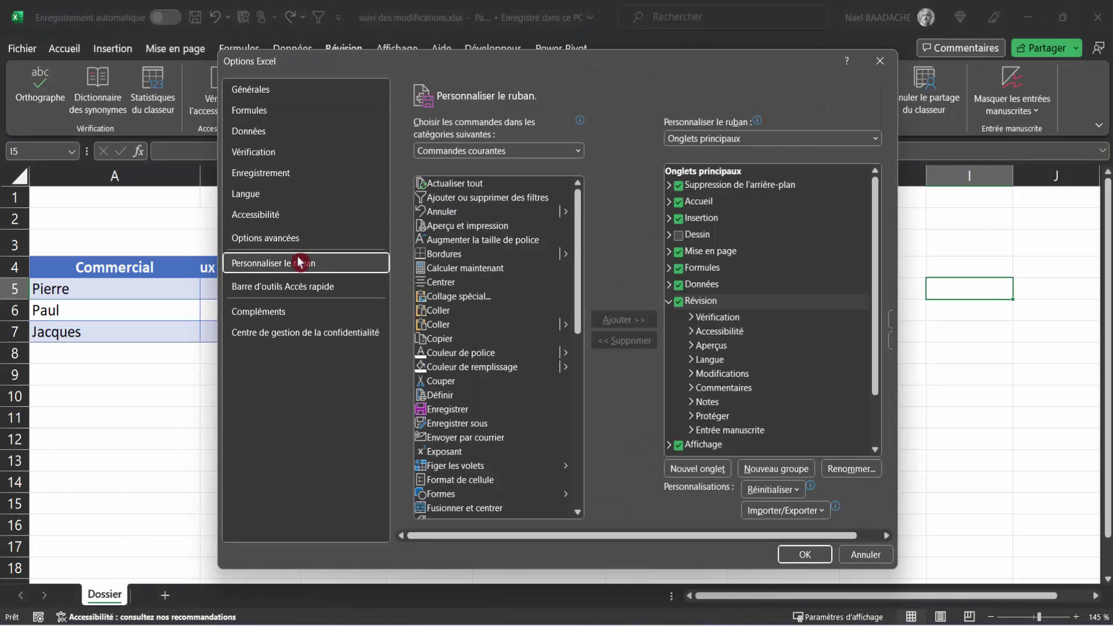
Add a new group under Révision and rename it Suivi des modifications
{"action": "left_click", "coordinate": [708, 301]}
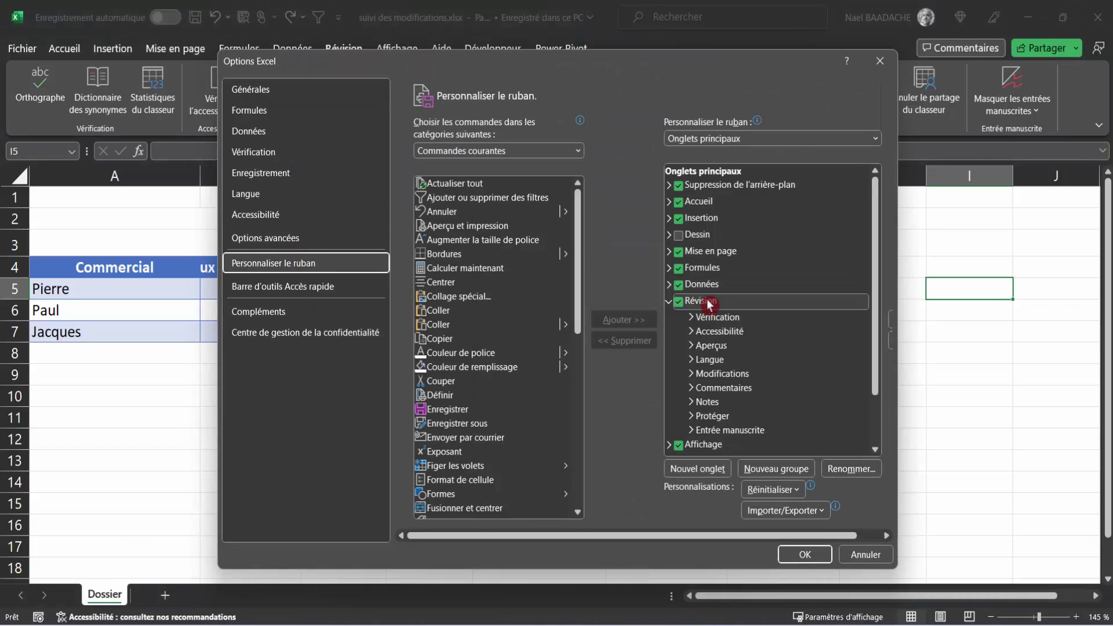
{"action": "left_click", "coordinate": [709, 303]}
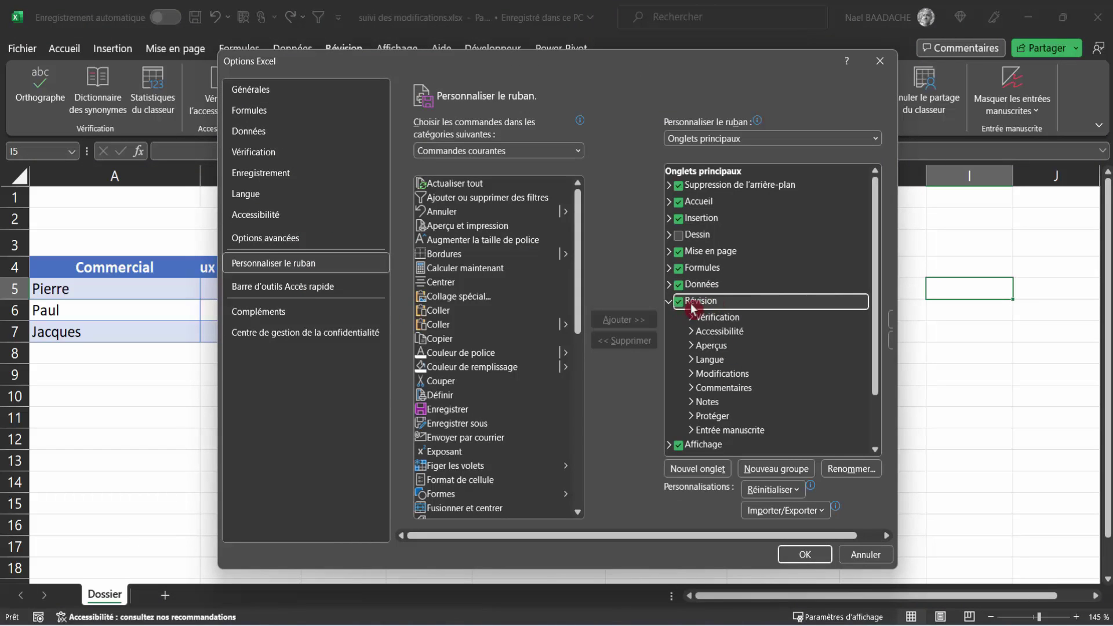
{"action": "left_click", "coordinate": [767, 471]}
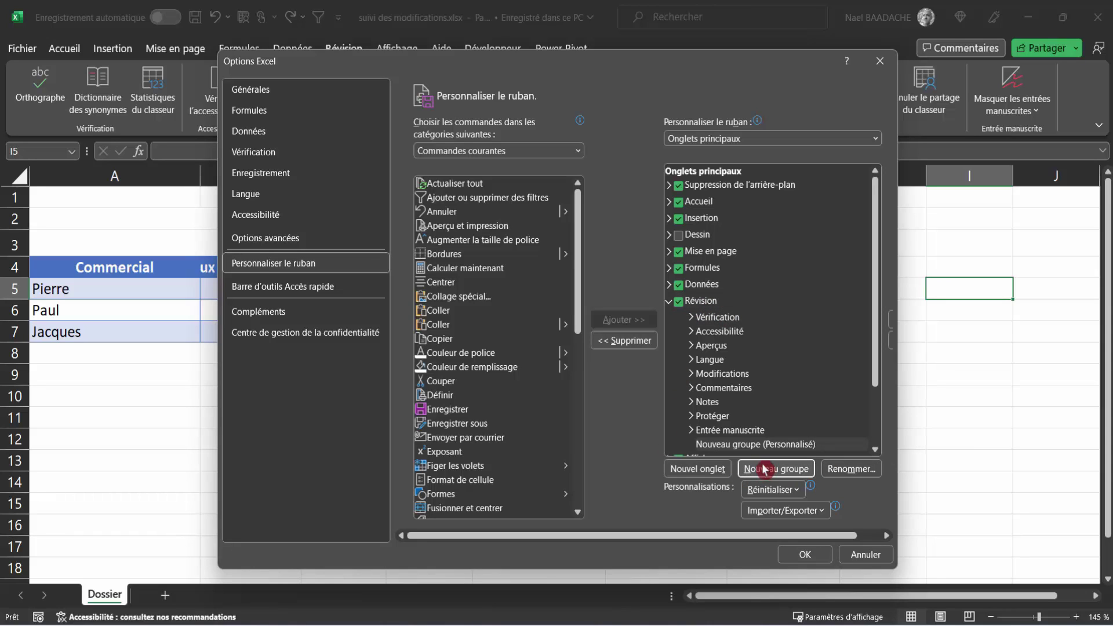
{"action": "left_click", "coordinate": [845, 470]}
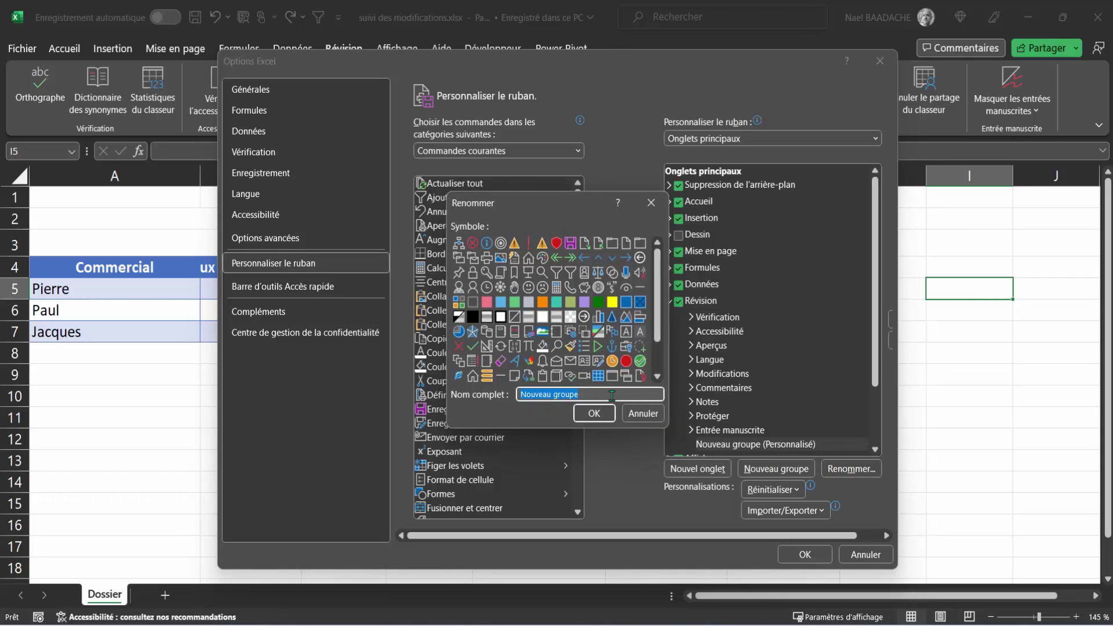
{"action": "type", "text": "Suivi des modifications"}
{"action": "left_click", "coordinate": [594, 413]}
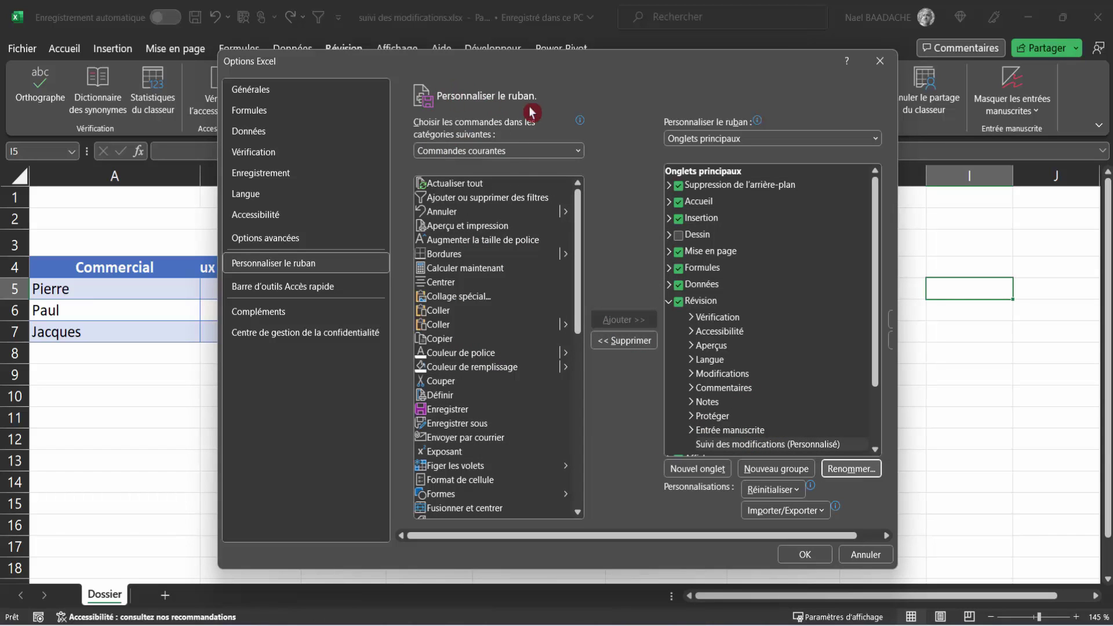
From Toutes les commandes, add Suivre les modifications (hérité) to the Suivi des modifications group
{"action": "left_click", "coordinate": [502, 151]}
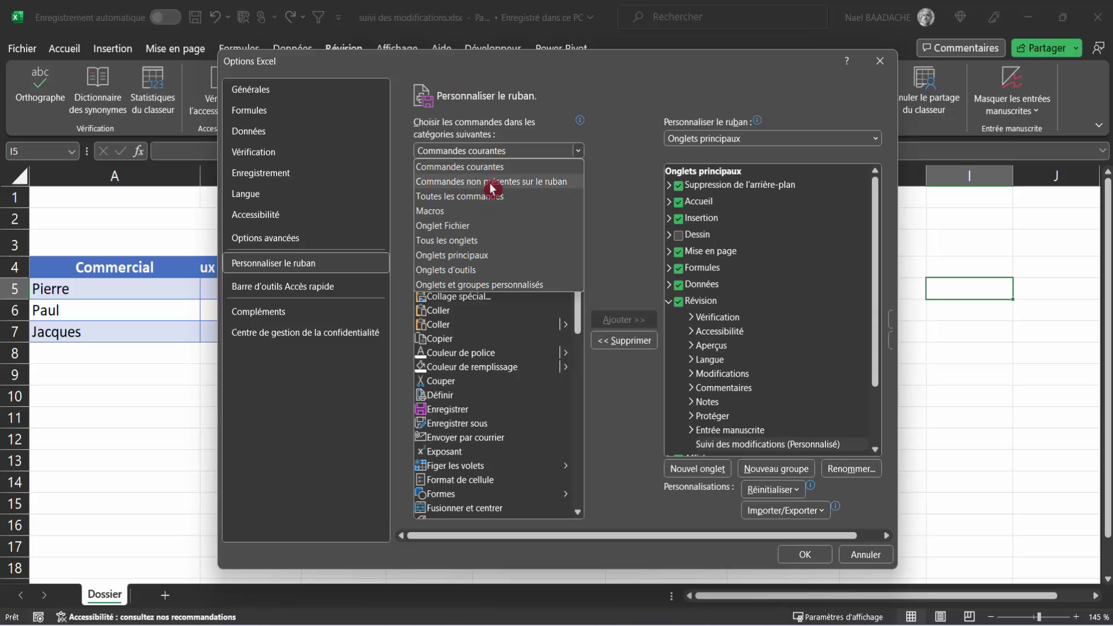
{"action": "key", "text": "Escape"}
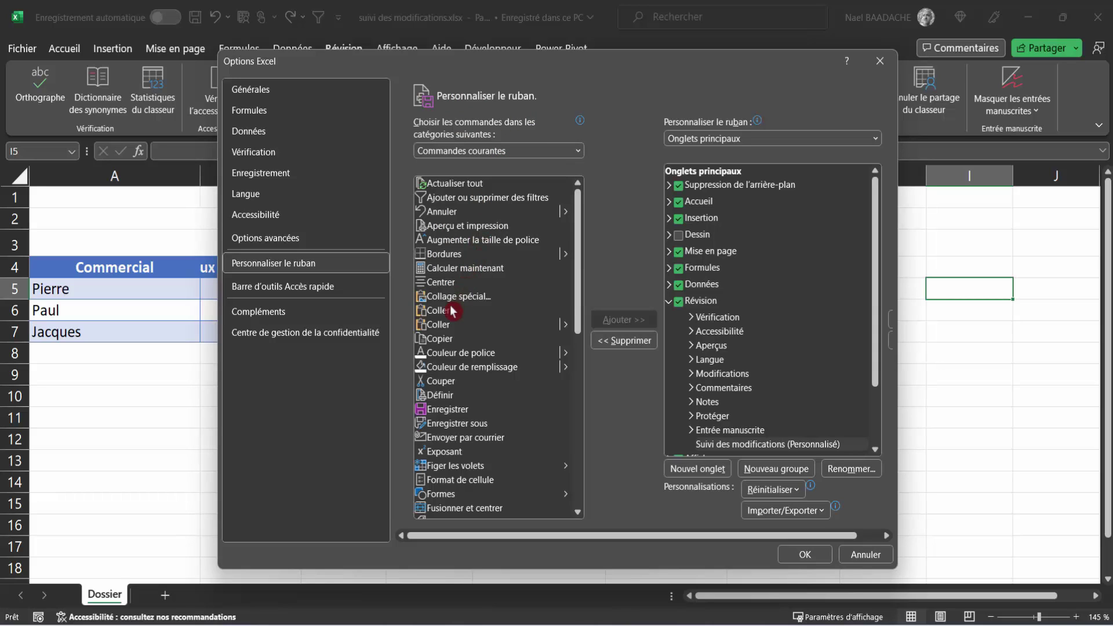
{"action": "left_click", "coordinate": [455, 310]}
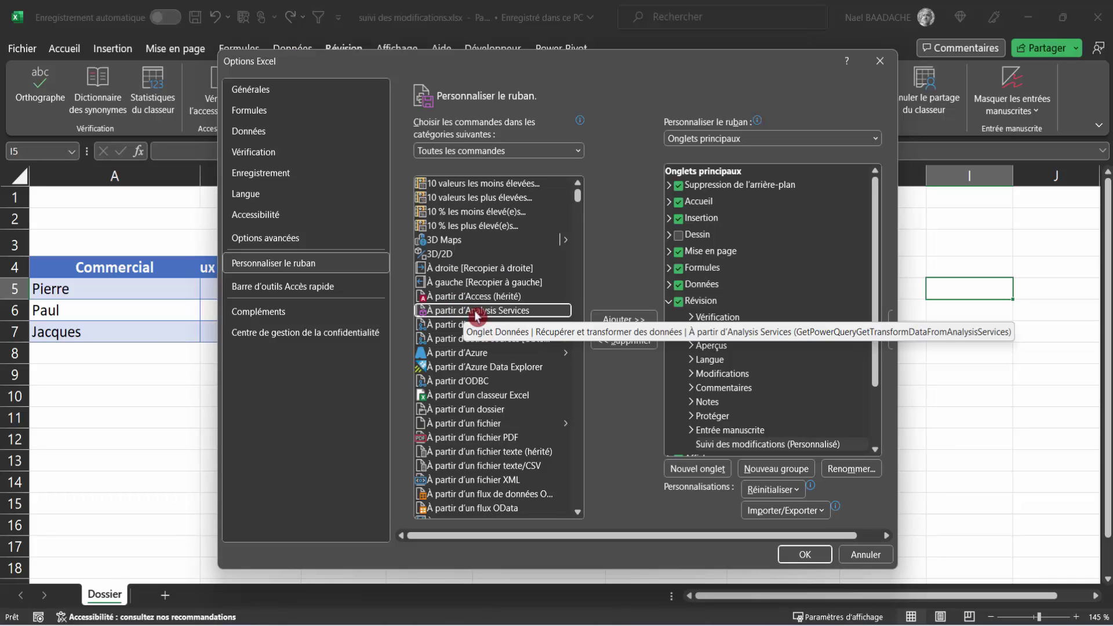
{"action": "key", "text": "s"}
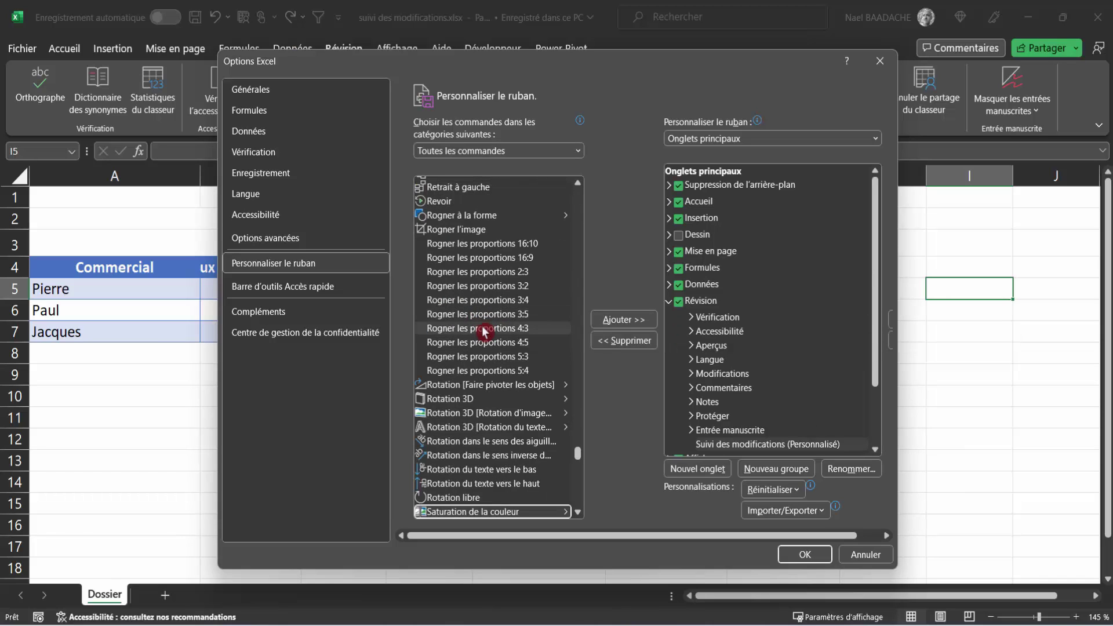
{"action": "scroll", "coordinate": [484, 331], "scroll_direction": "down", "scroll_amount": 1}
{"action": "scroll", "coordinate": [485, 331], "scroll_direction": "down", "scroll_amount": 1}
{"action": "scroll", "coordinate": [485, 331], "scroll_direction": "down", "scroll_amount": 1}
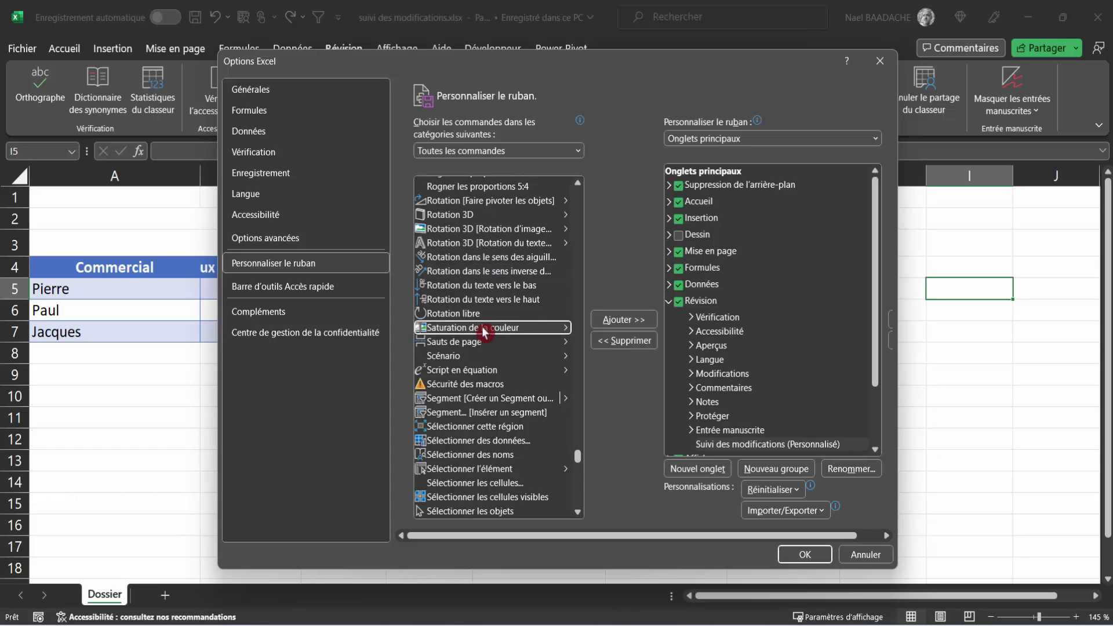
{"action": "scroll", "coordinate": [485, 331], "scroll_direction": "down", "scroll_amount": 1}
{"action": "scroll", "coordinate": [485, 331], "scroll_direction": "down", "scroll_amount": 1}
{"action": "scroll", "coordinate": [484, 331], "scroll_direction": "down", "scroll_amount": 1}
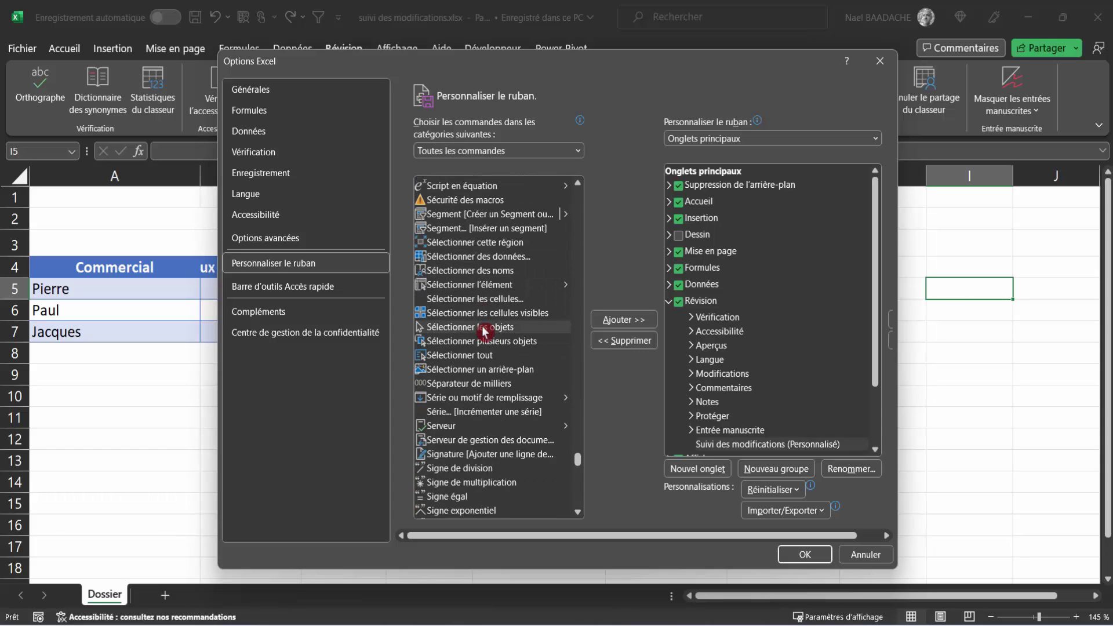
{"action": "scroll", "coordinate": [485, 332], "scroll_direction": "down", "scroll_amount": 1}
{"action": "scroll", "coordinate": [484, 331], "scroll_direction": "down", "scroll_amount": 8}
{"action": "left_click", "coordinate": [472, 266]}
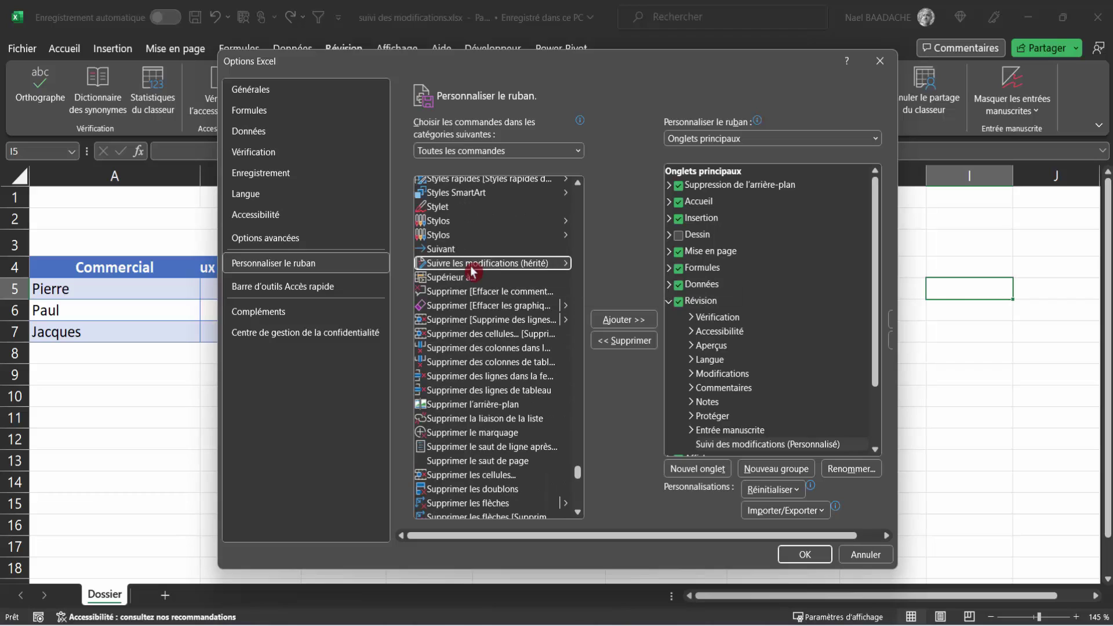
{"action": "left_click", "coordinate": [616, 320]}
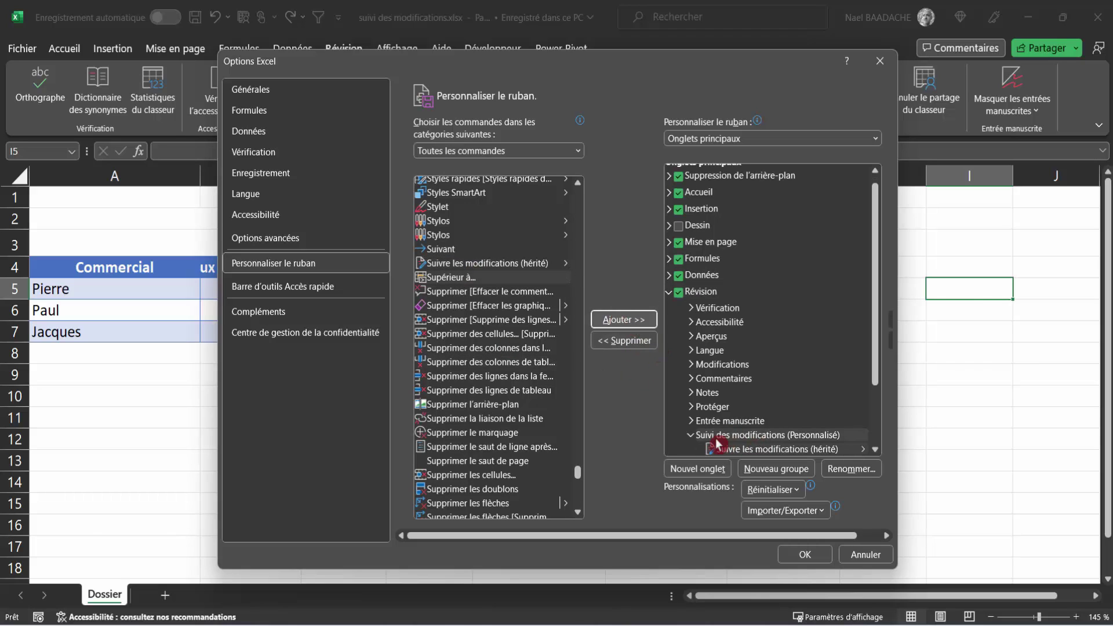
Check the added command in the Révision tree and apply the ribbon changes with OK
{"action": "left_click", "coordinate": [723, 450]}
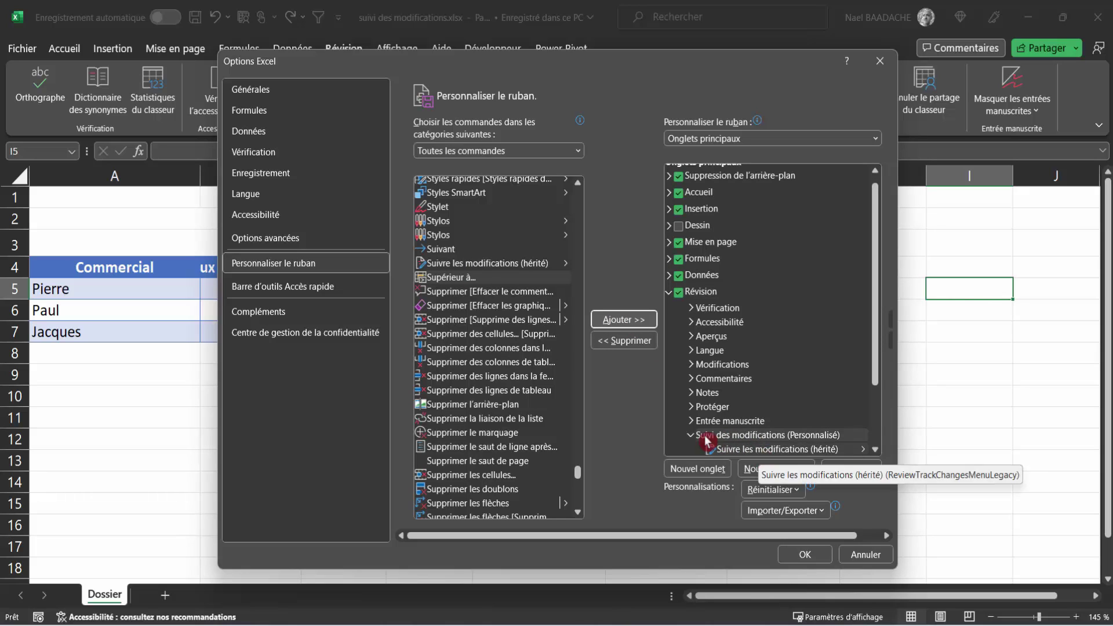
{"action": "left_click", "coordinate": [694, 294]}
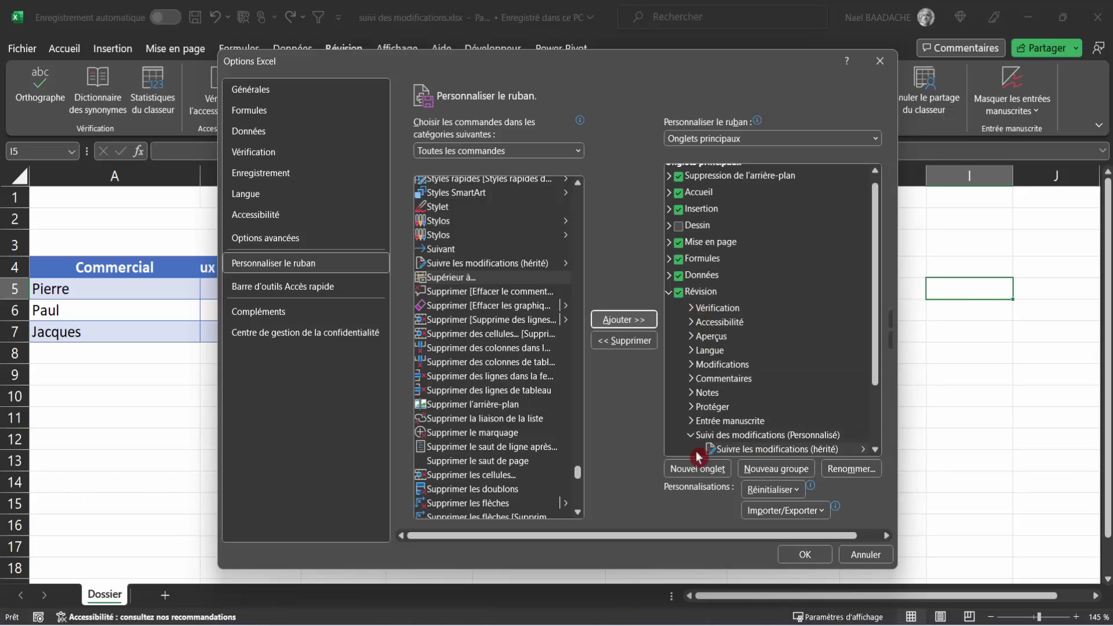
{"action": "left_click", "coordinate": [803, 553]}
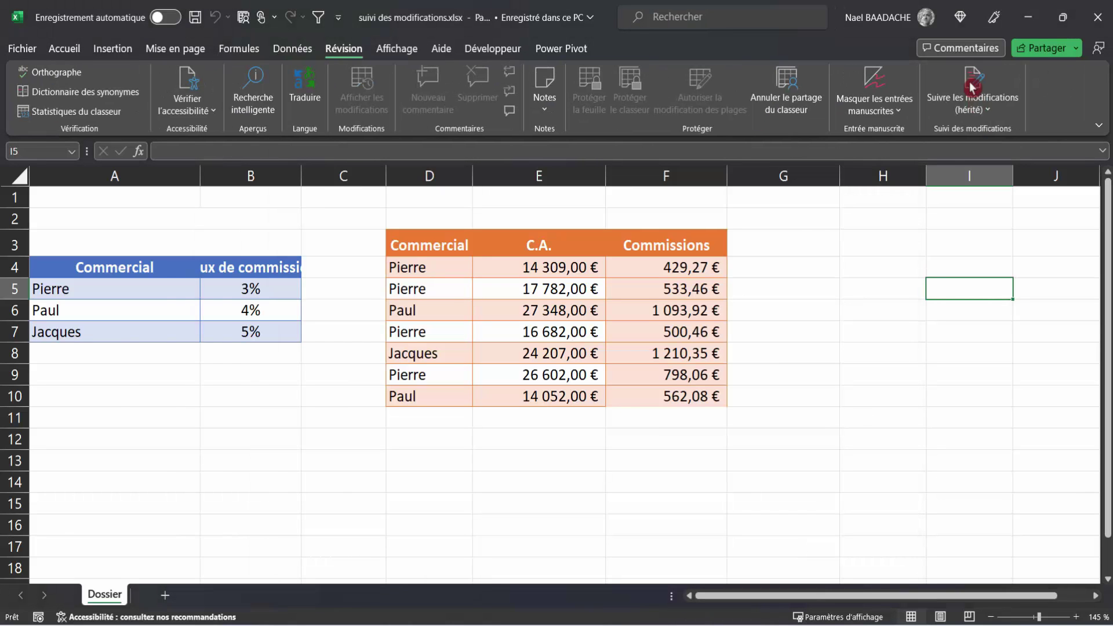
Open Afficher les modifications from the Suivre les modifications (hérité) menu on Révision
{"action": "left_click", "coordinate": [990, 115]}
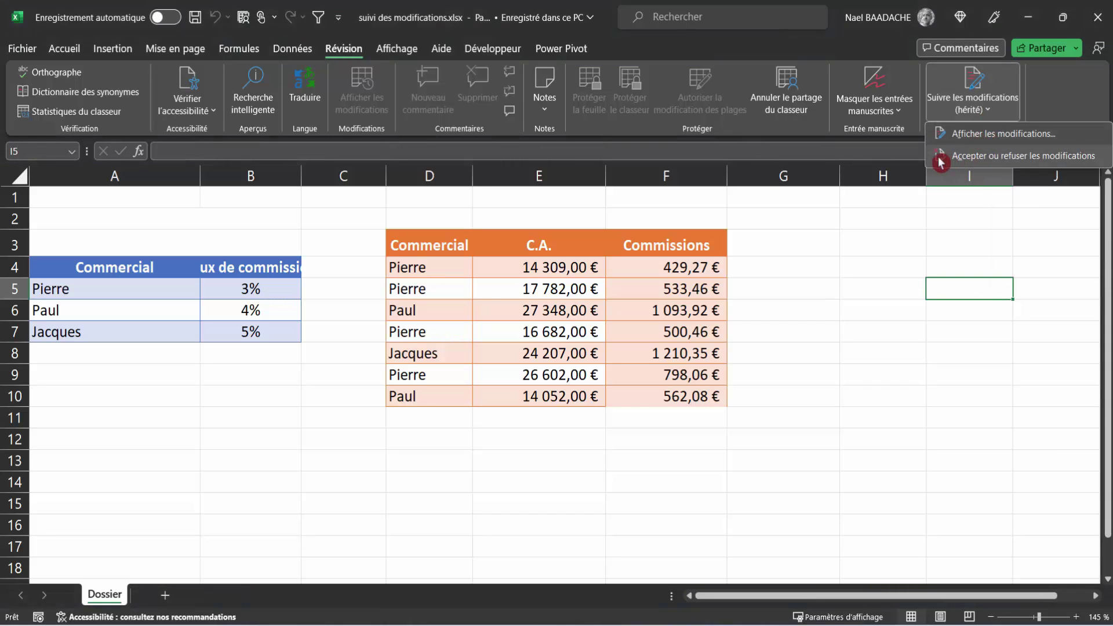
{"action": "left_click", "coordinate": [974, 137]}
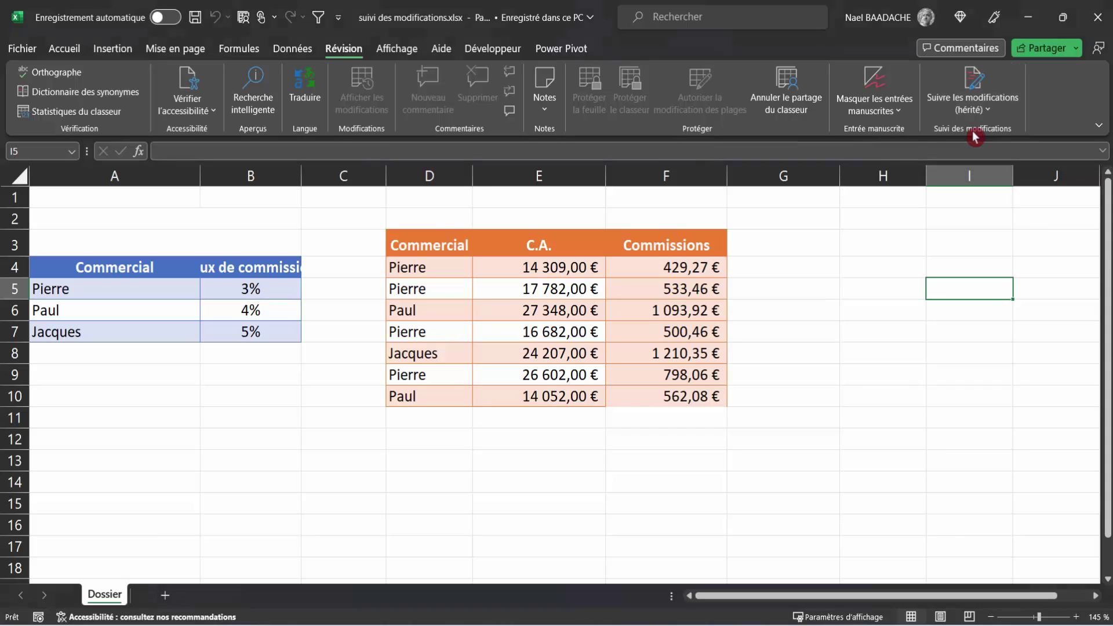
{"action": "mouse_move", "coordinate": [500, 312]}
{"action": "left_mouse_down"}
{"action": "mouse_move", "coordinate": [487, 315]}
{"action": "mouse_move", "coordinate": [378, 237]}
{"action": "left_mouse_up"}
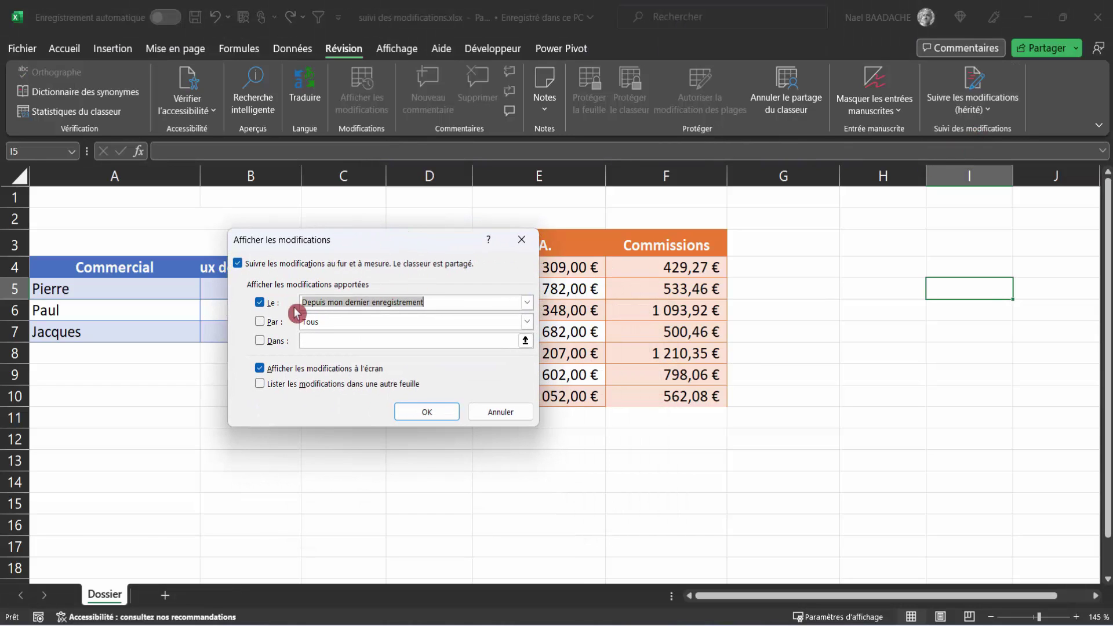
Set the Le filter to Tous and tick Par with Tous selected
{"action": "left_click", "coordinate": [528, 303]}
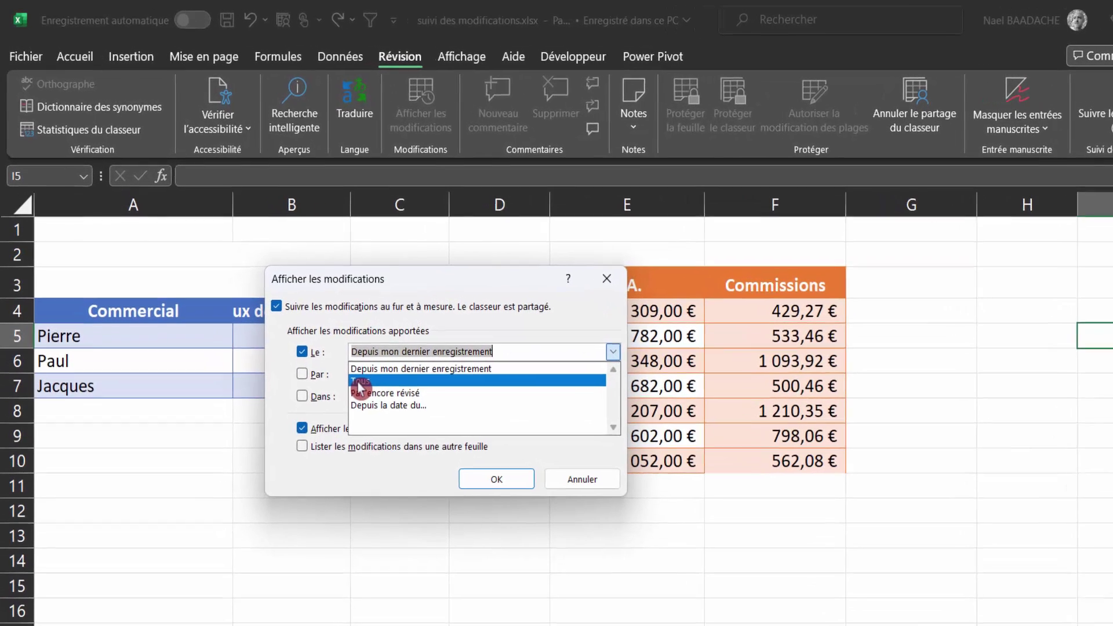
{"action": "left_click", "coordinate": [311, 328]}
{"action": "left_click", "coordinate": [616, 353]}
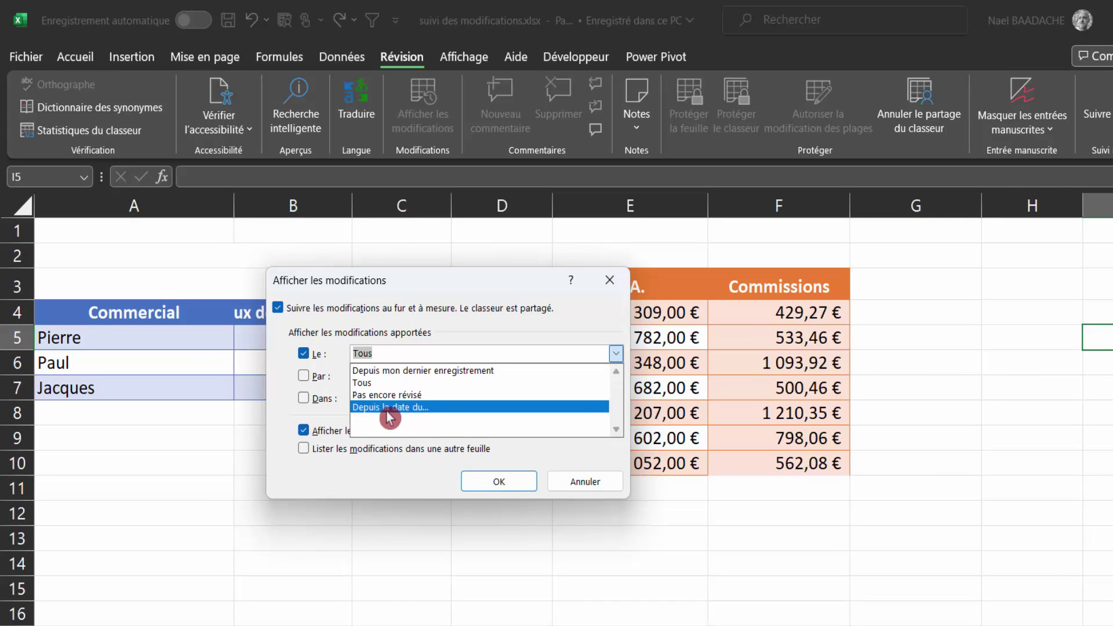
{"action": "left_click", "coordinate": [385, 383]}
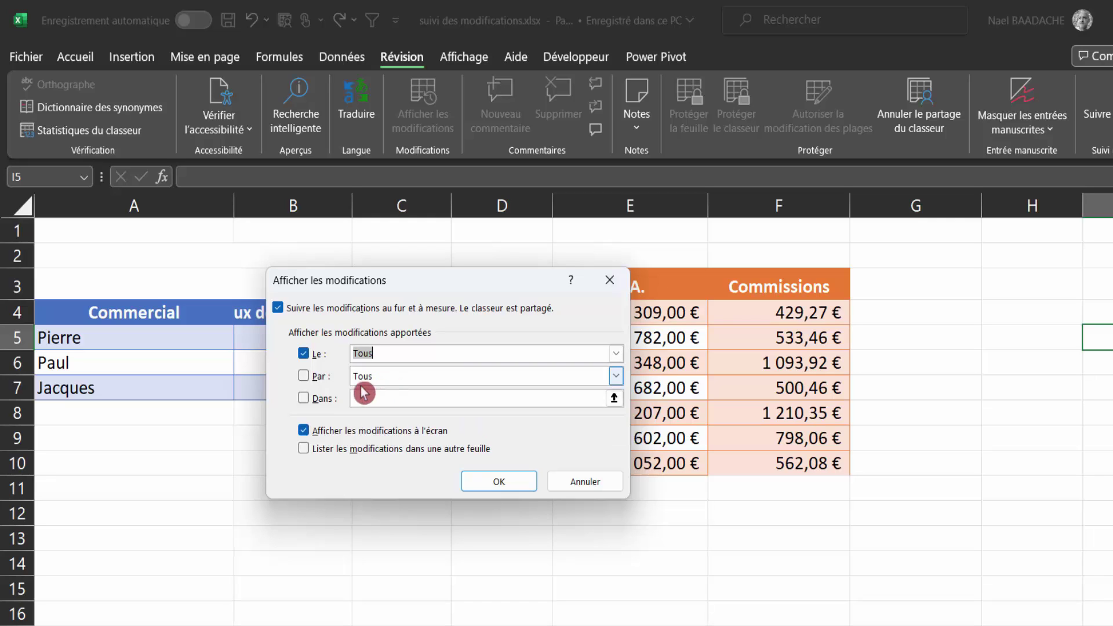
{"action": "left_click", "coordinate": [303, 378]}
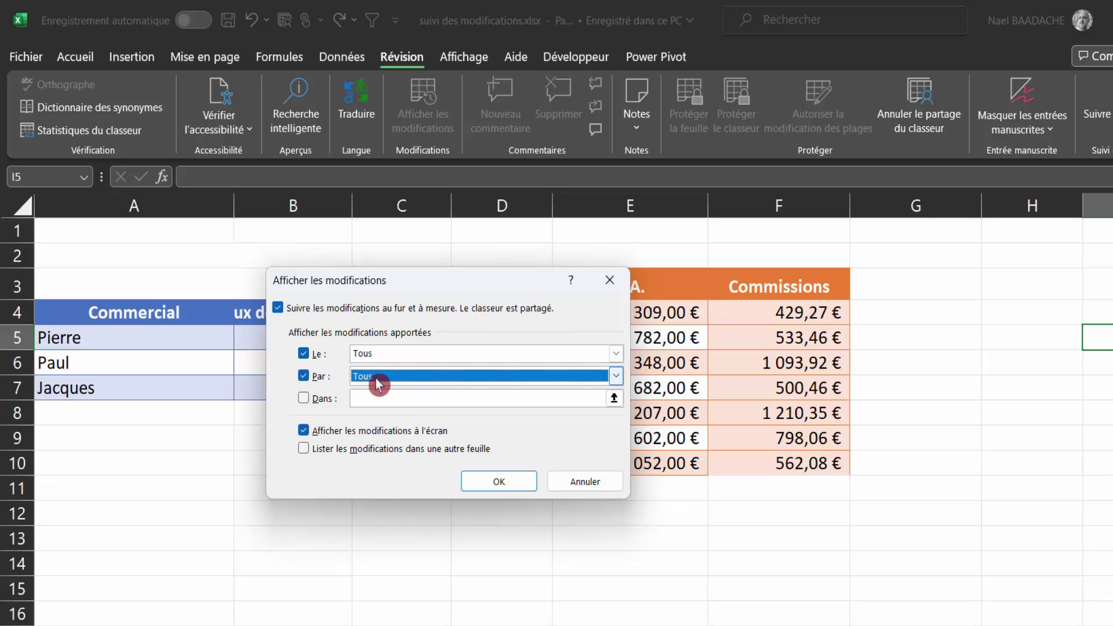
{"action": "left_click", "coordinate": [618, 377]}
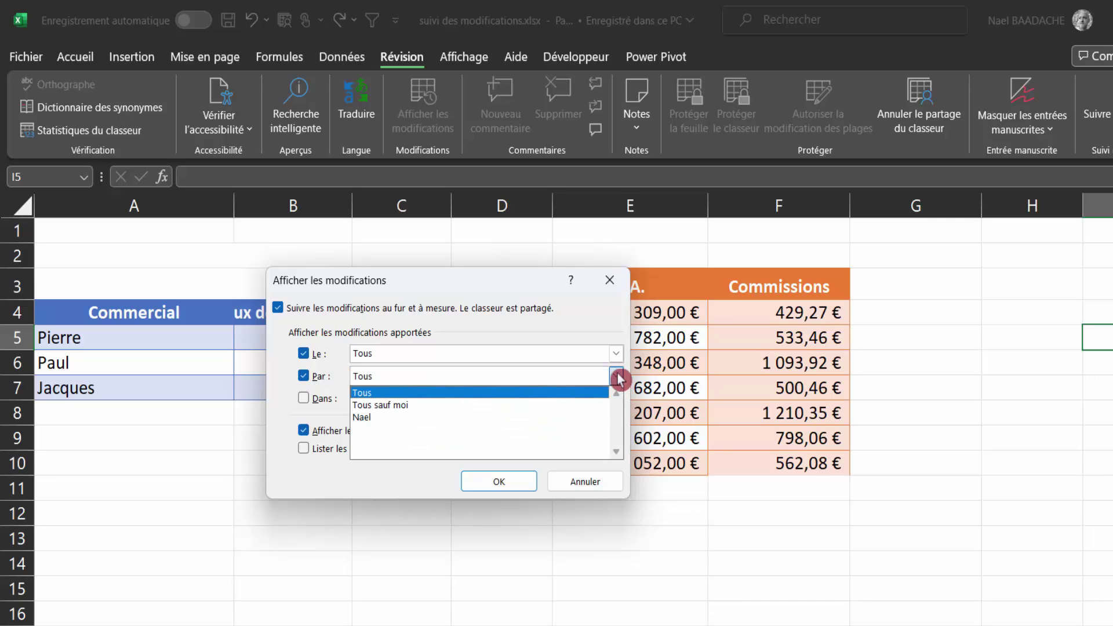
{"action": "left_click", "coordinate": [401, 394]}
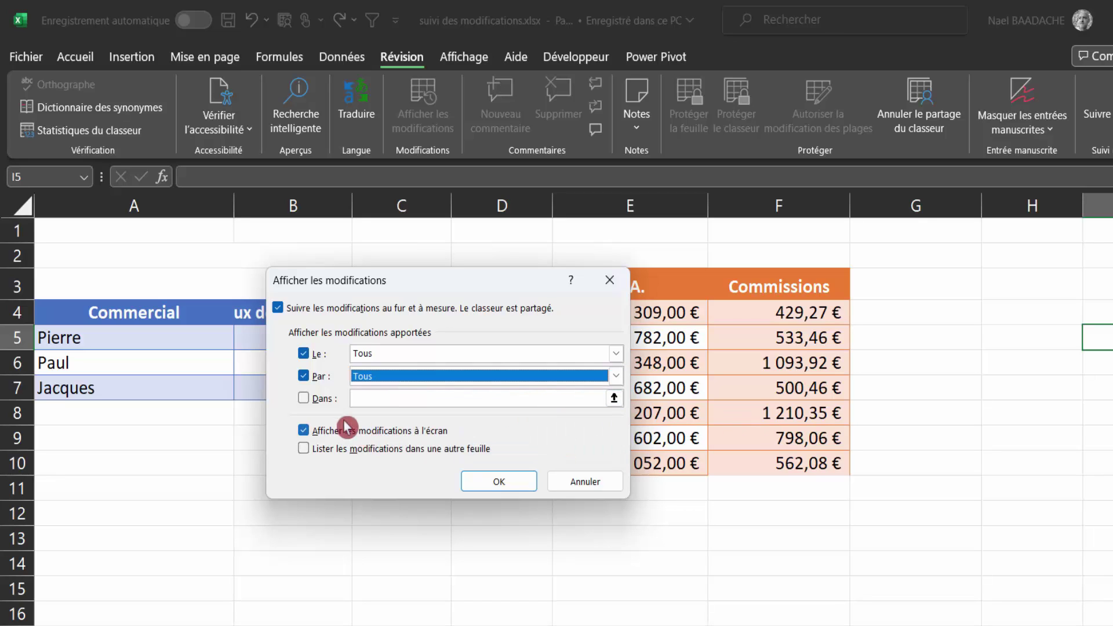
{"action": "left_click_drag", "start_coordinate": [412, 288], "coordinate": [345, 436]}
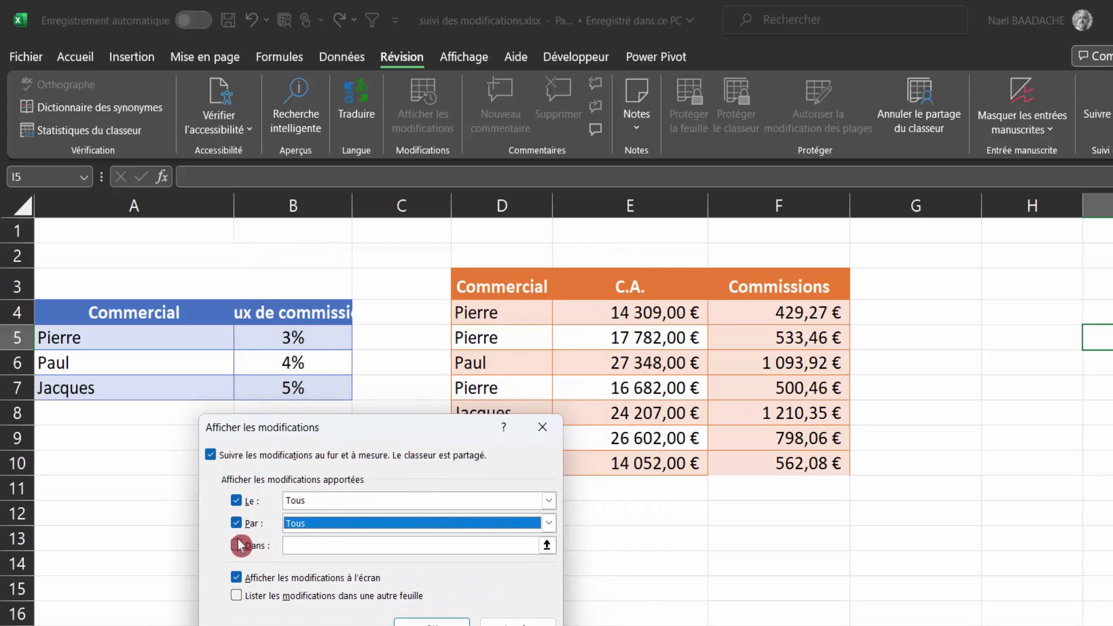
Tick Dans with range F4:F10;B5:B7 and apply the highlighting settings with OK
{"action": "left_click", "coordinate": [252, 556]}
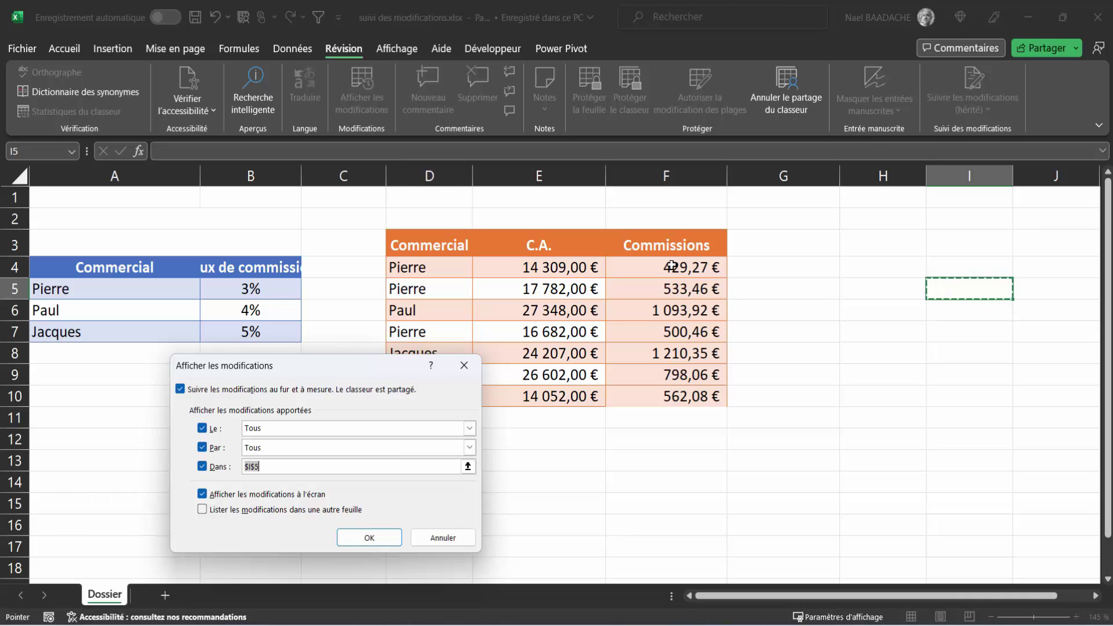
{"action": "left_click_drag", "start_coordinate": [671, 267], "coordinate": [671, 395]}
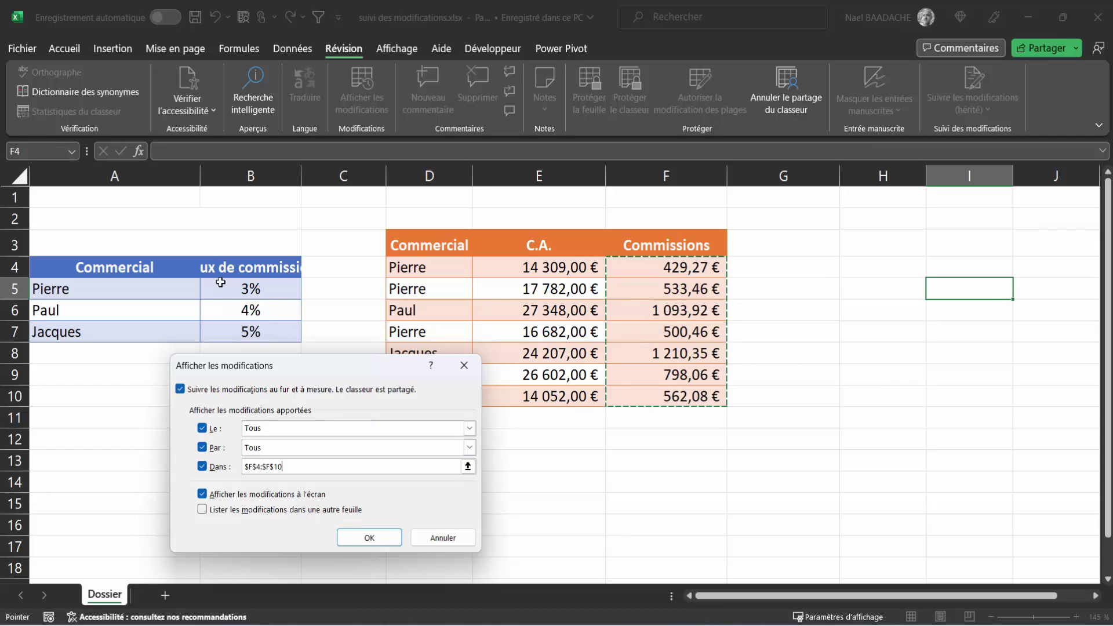
{"action": "left_click_drag", "start_coordinate": [305, 367], "coordinate": [494, 394]}
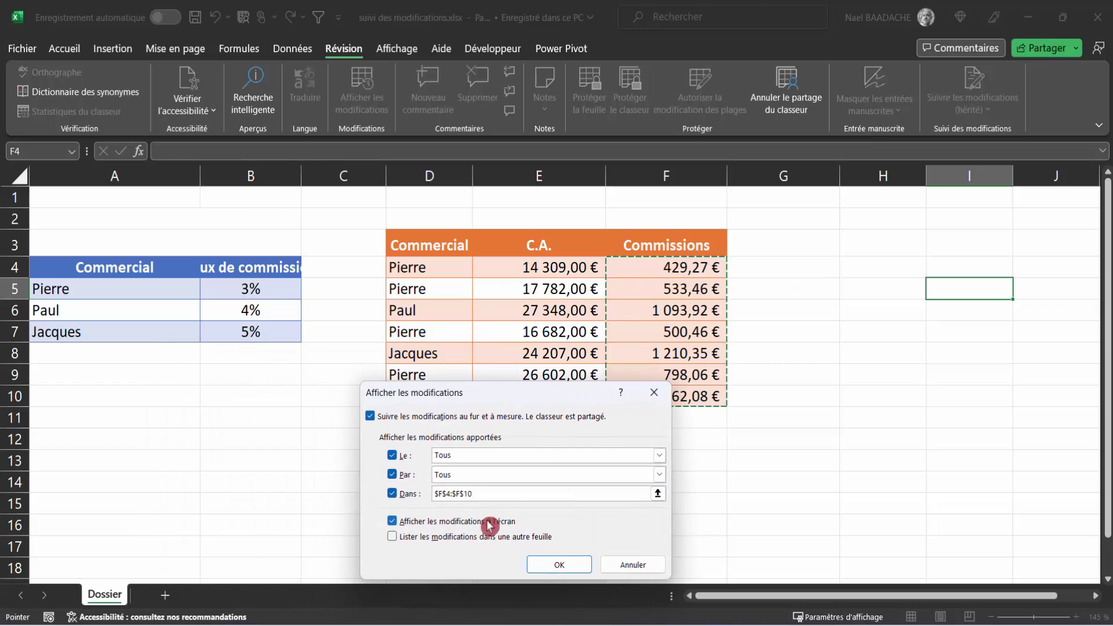
{"action": "type", "text": ";"}
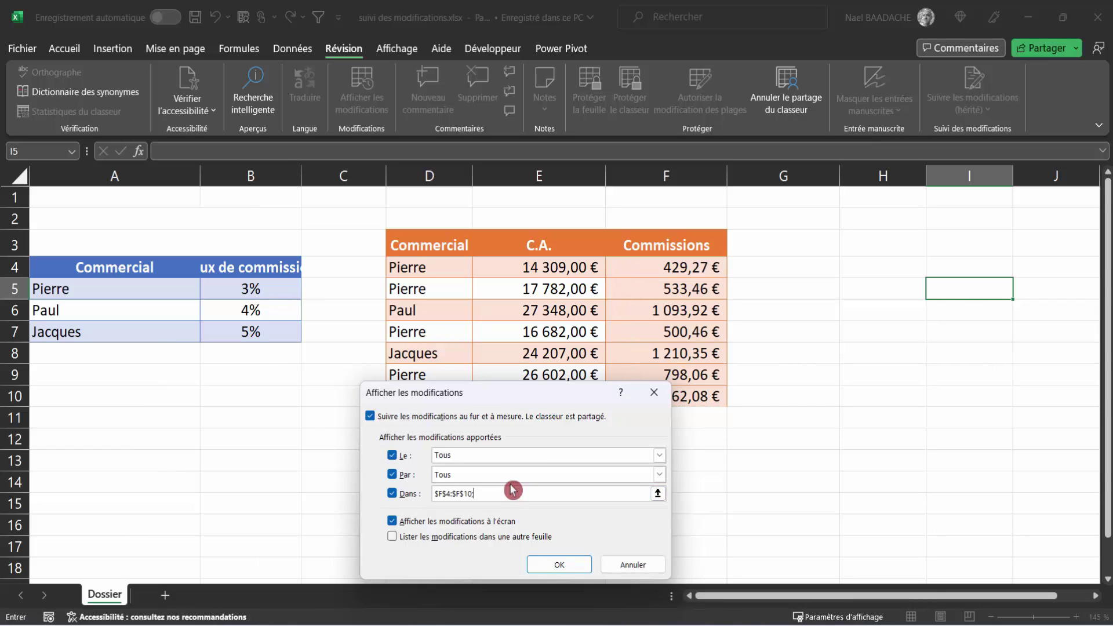
{"action": "left_click_drag", "start_coordinate": [283, 297], "coordinate": [270, 332]}
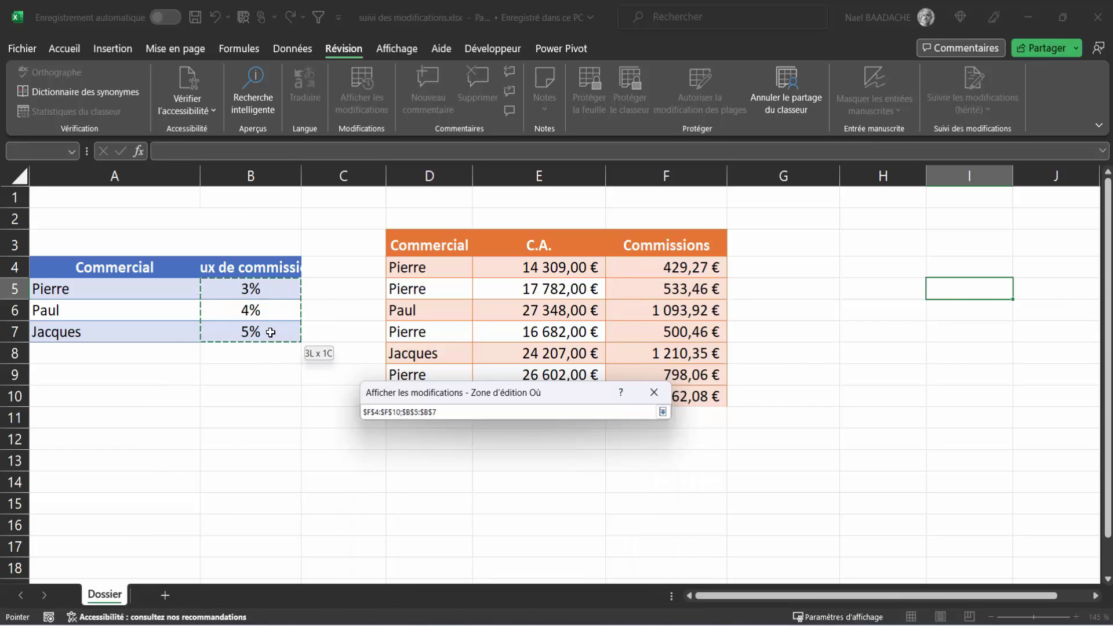
{"action": "left_click", "coordinate": [561, 566]}
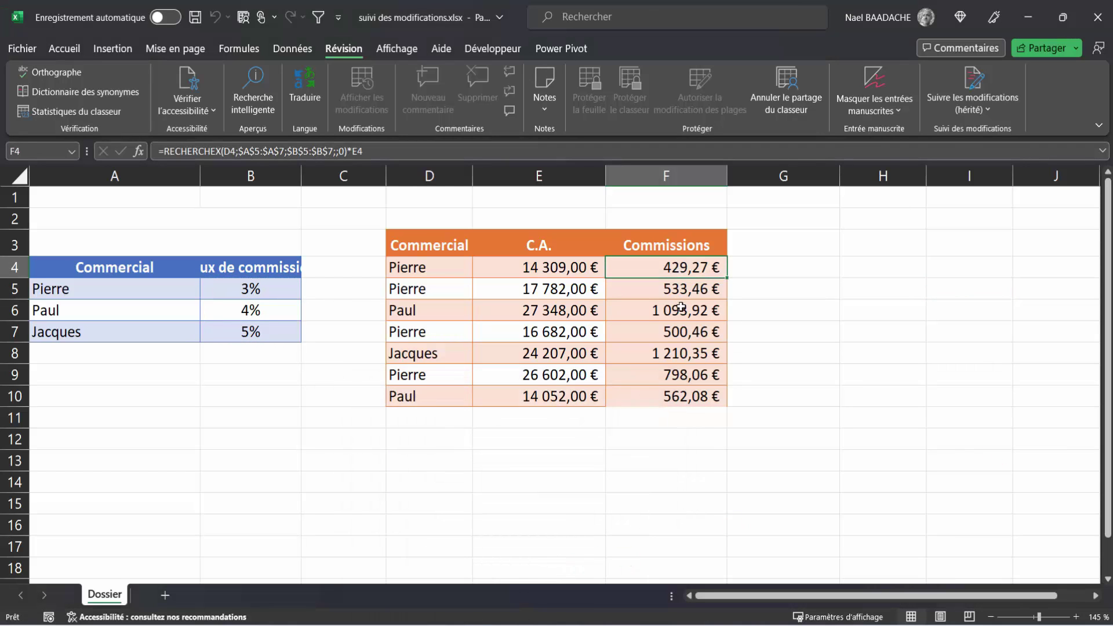
{"action": "left_click", "coordinate": [663, 292]}
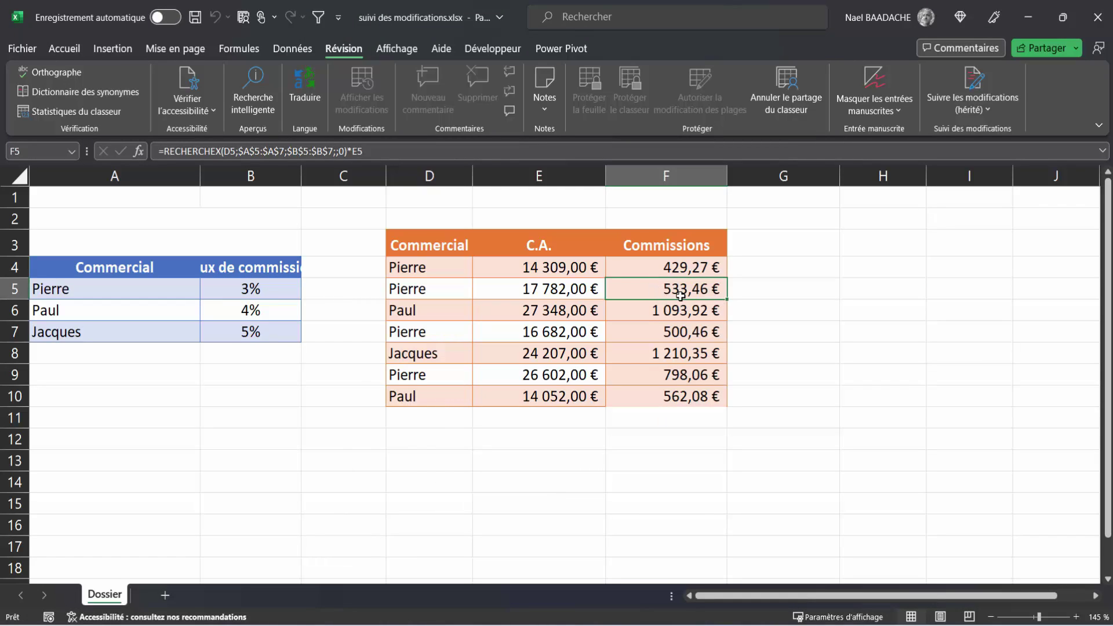
Overwrite the F5 commission formula with the fixed value 550,00 €
{"action": "double_click", "coordinate": [680, 295]}
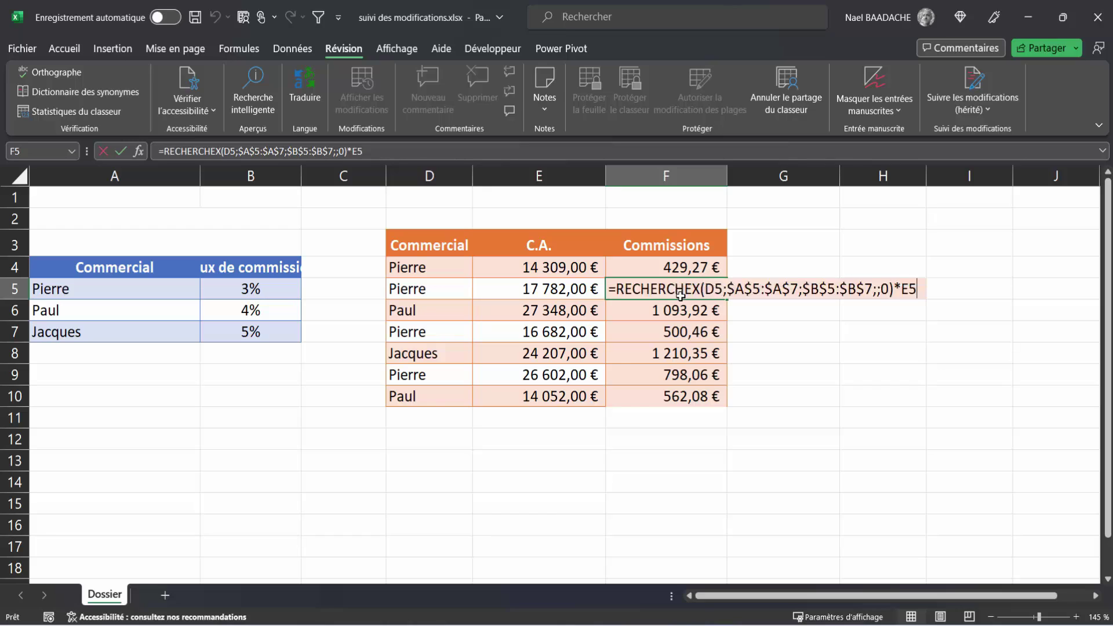
{"action": "type", "text": "550"}
{"action": "key", "text": "Return"}
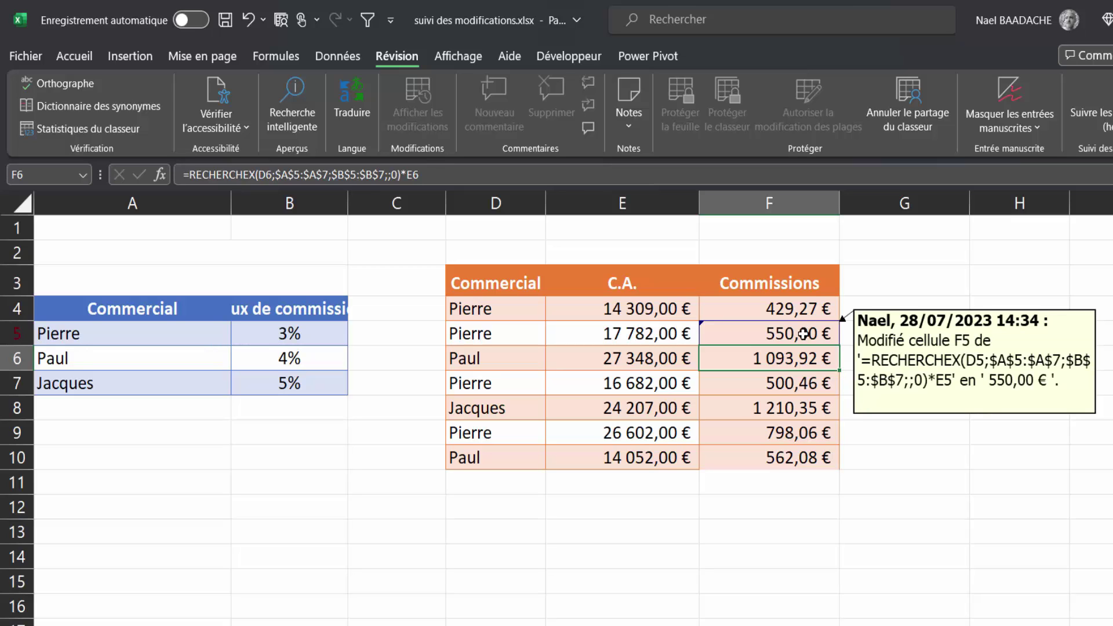
Enter 6000 in F7, replacing its RECHERCHEX commission formula
{"action": "left_click", "coordinate": [790, 383]}
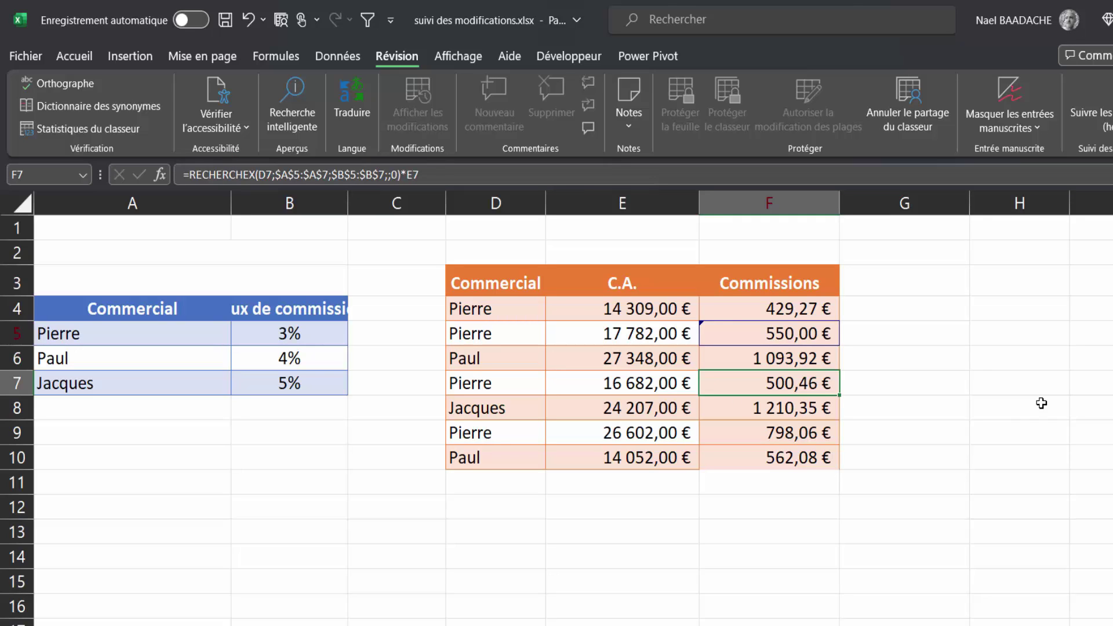
{"action": "type", "text": "6"}
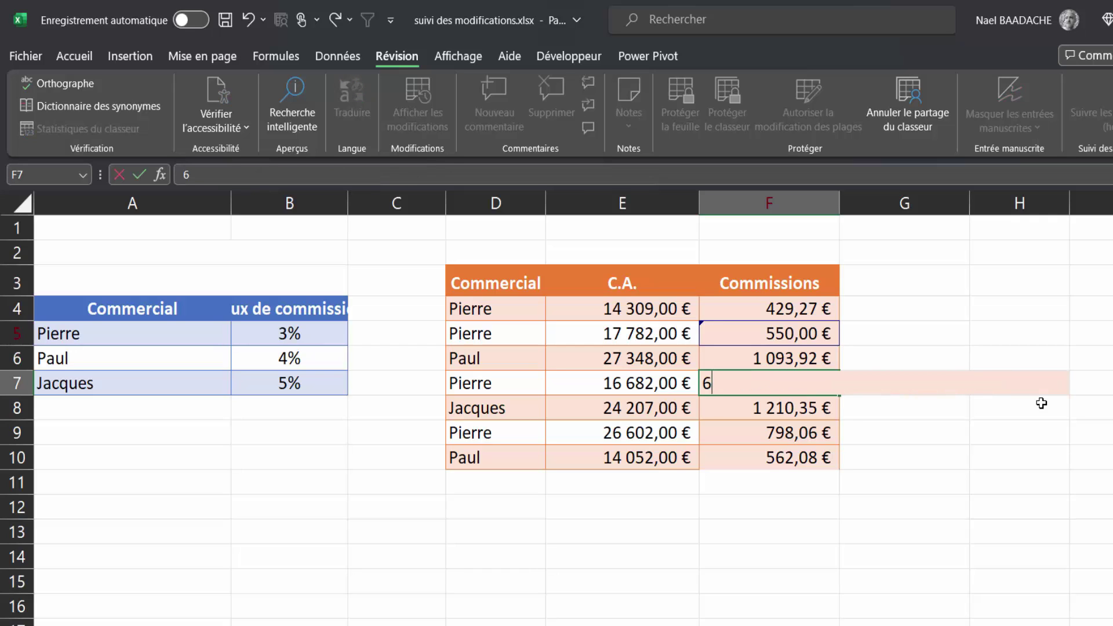
{"action": "type", "text": "000"}
{"action": "key", "text": "Return"}
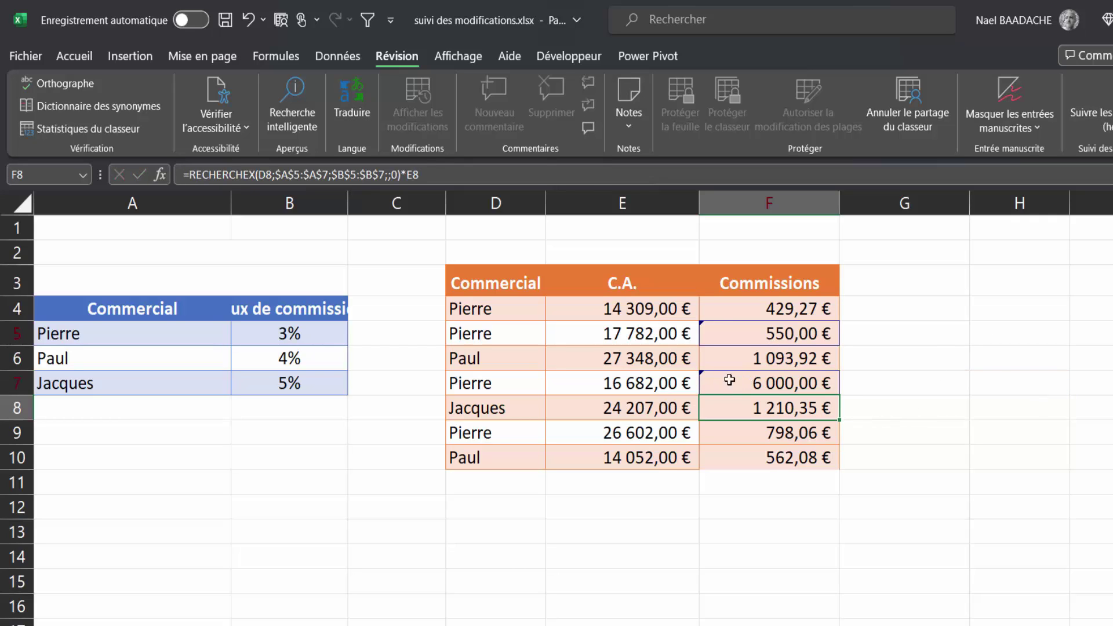
{"action": "mouse_move", "coordinate": [809, 382]}
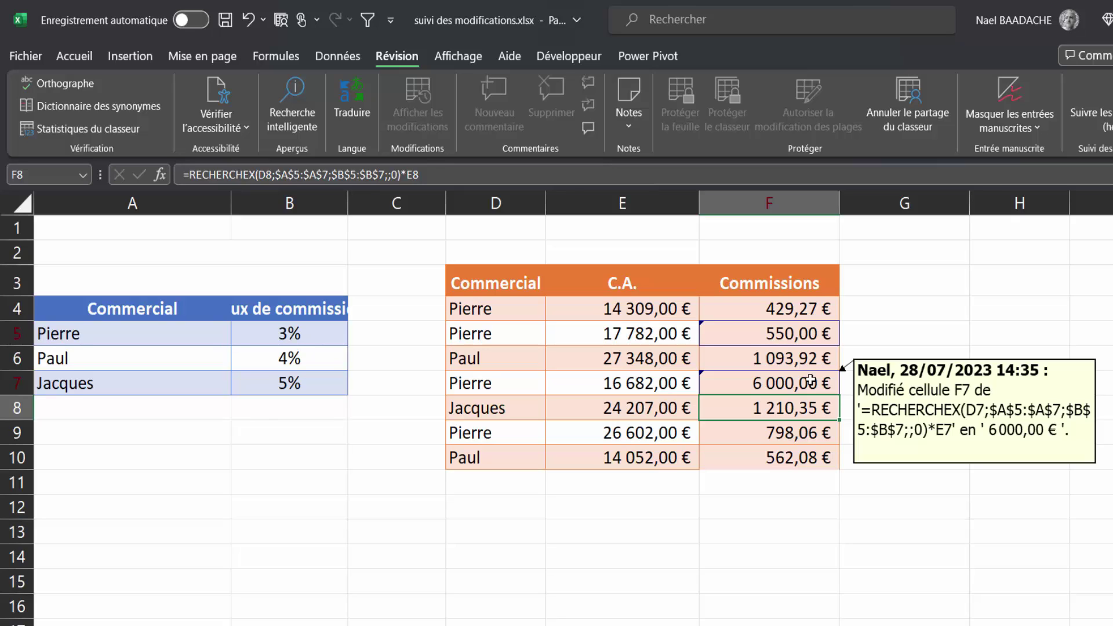
Attach a new note to F7 beginning 'Ceci est mon comm…' explaining the change
{"action": "mouse_move", "coordinate": [769, 383]}
{"action": "left_click", "coordinate": [811, 381]}
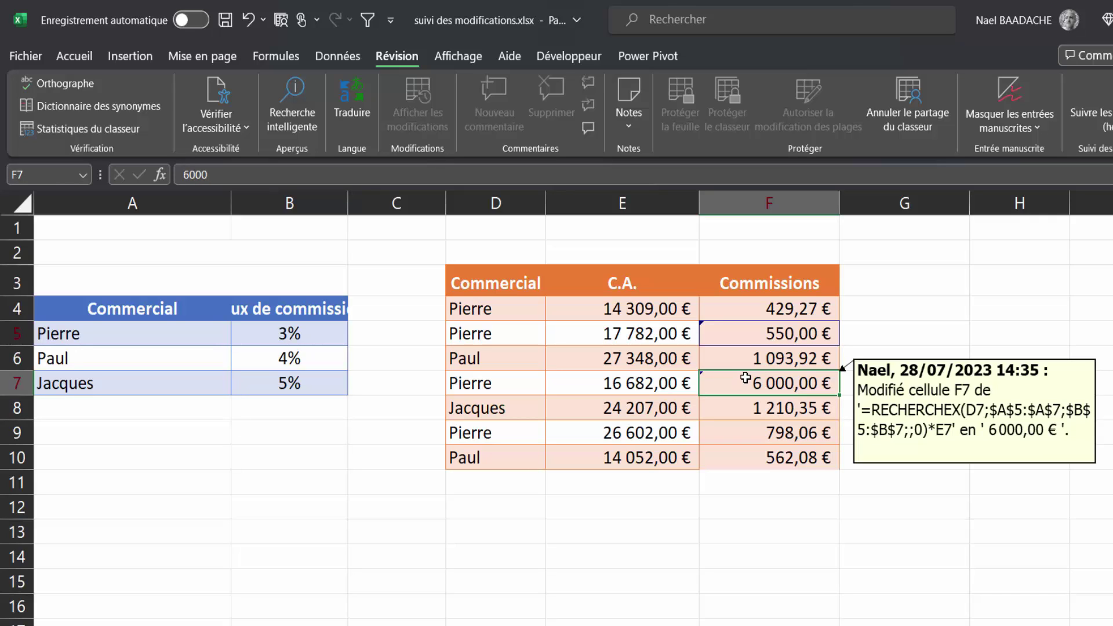
{"action": "right_click", "coordinate": [746, 380]}
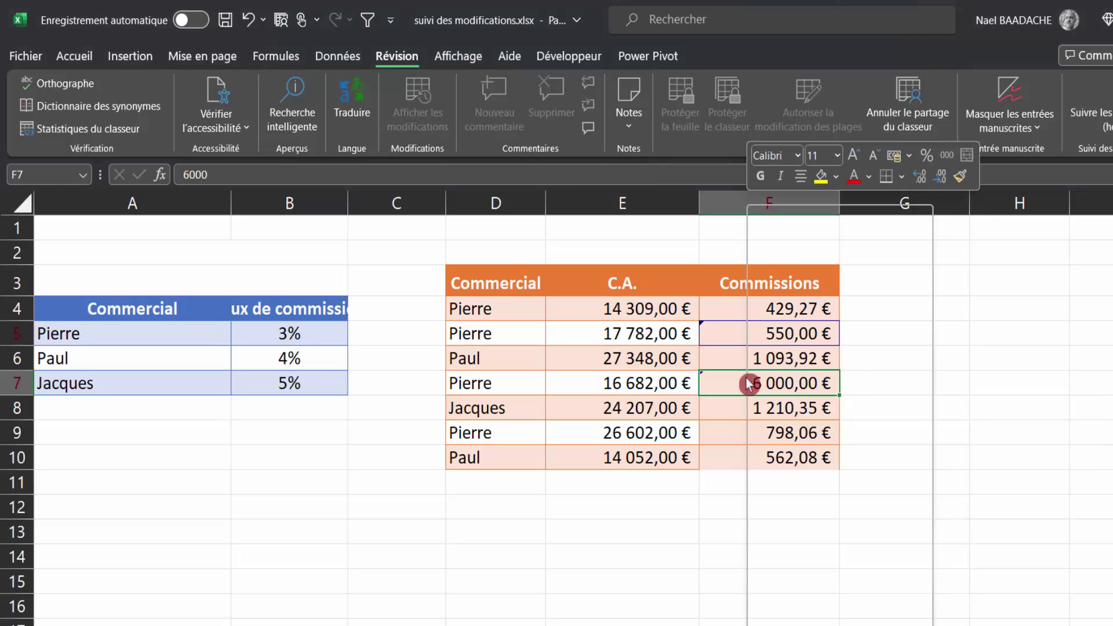
{"action": "left_click", "coordinate": [818, 596]}
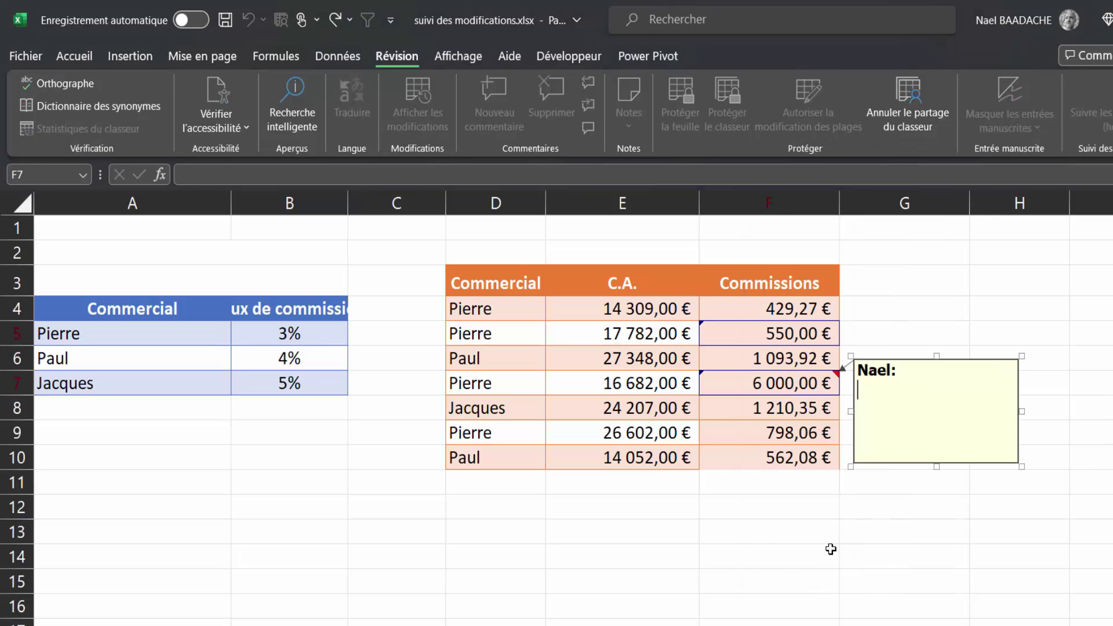
{"action": "type", "text": "Ce"}
{"action": "type", "text": "ci est mo"}
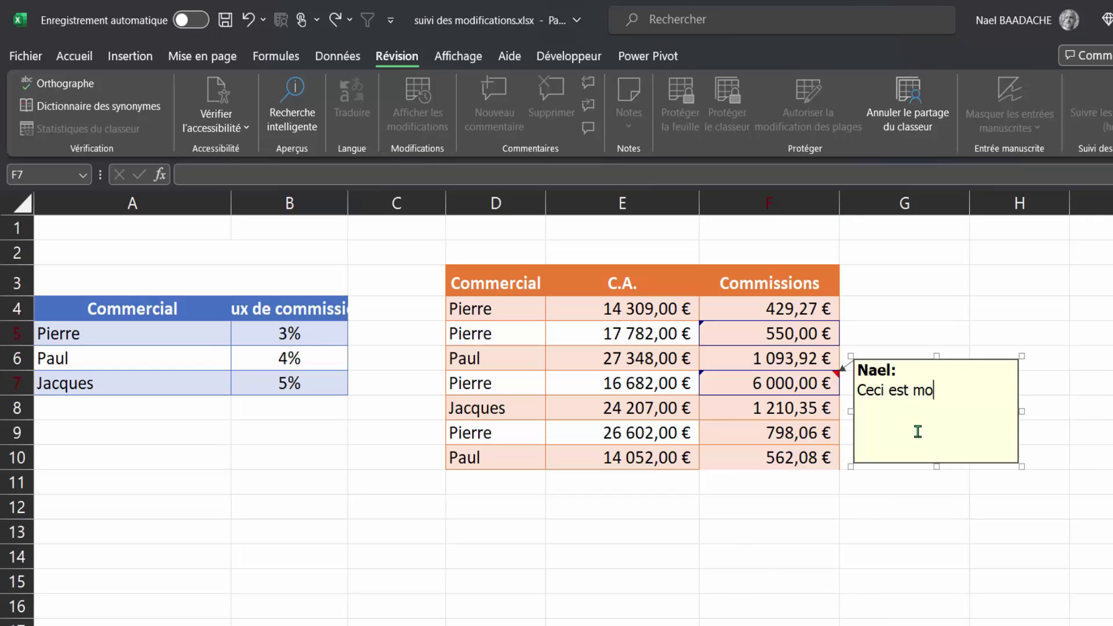
{"action": "type", "text": "nco"}
{"action": "key", "text": "BackSpace"}
{"action": "key", "text": "BackSpace"}
{"action": "type", "text": "comme"}
{"action": "type", "text": "n"}
{"action": "left_click", "coordinate": [300, 332]}
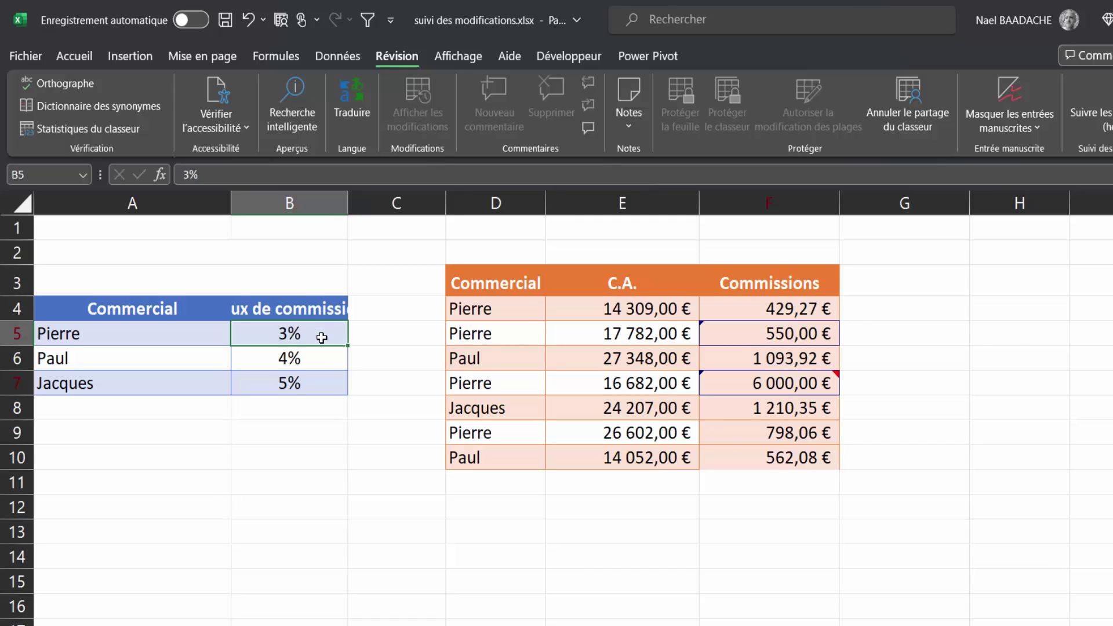
Change the B5 rate to 6%, raising the dependent commissions to 858,54 € and 1 596,12 €
{"action": "type", "text": "5"}
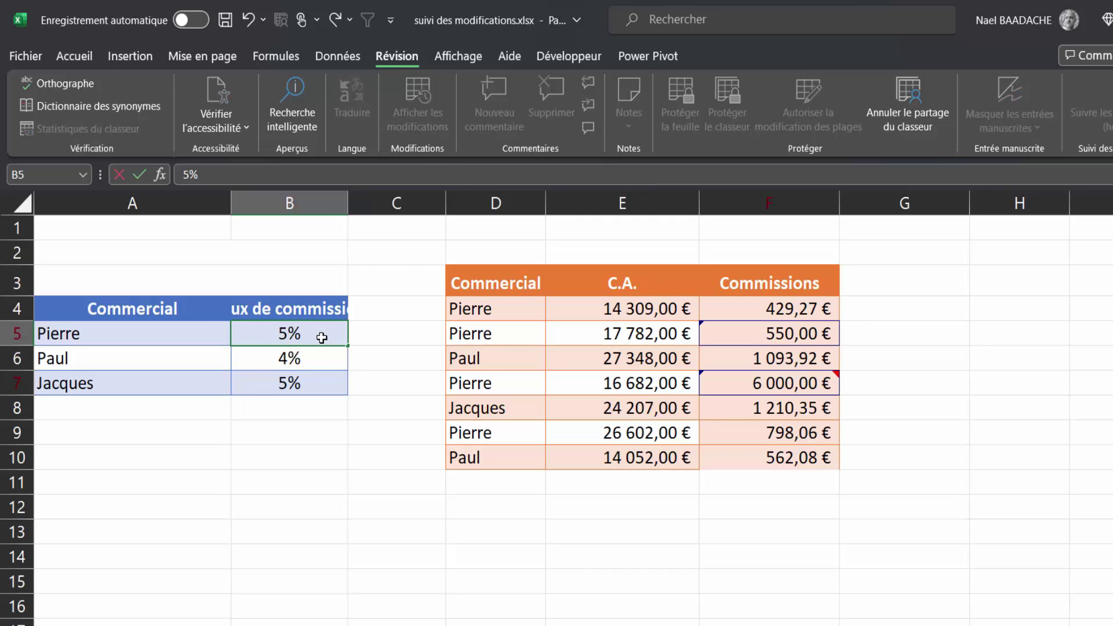
{"action": "key", "text": "Return"}
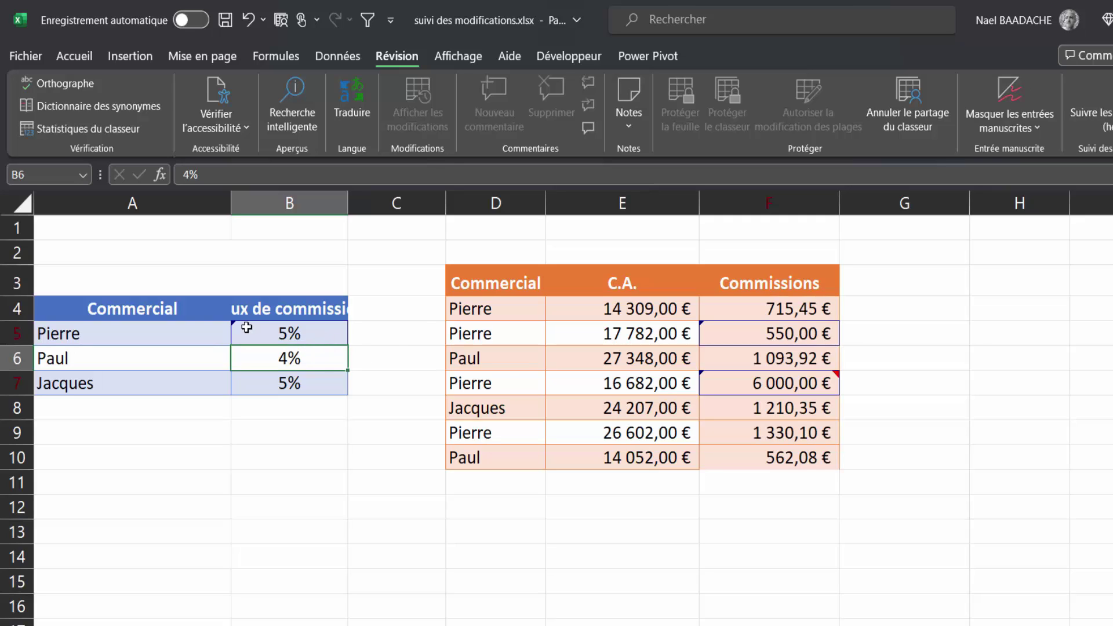
{"action": "mouse_move", "coordinate": [234, 327]}
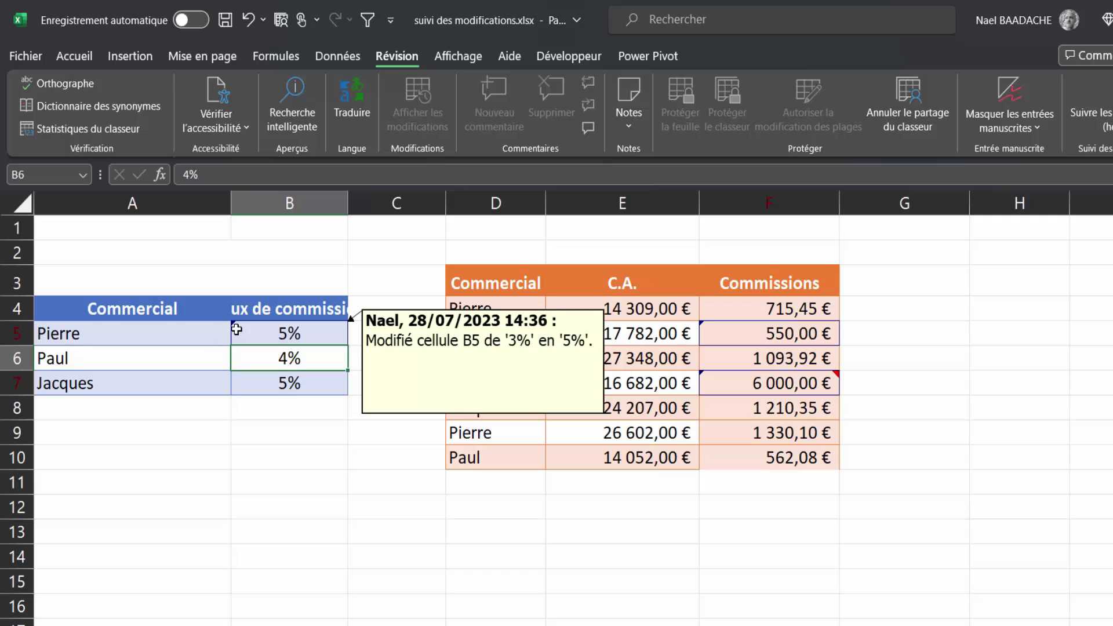
{"action": "left_click", "coordinate": [288, 332]}
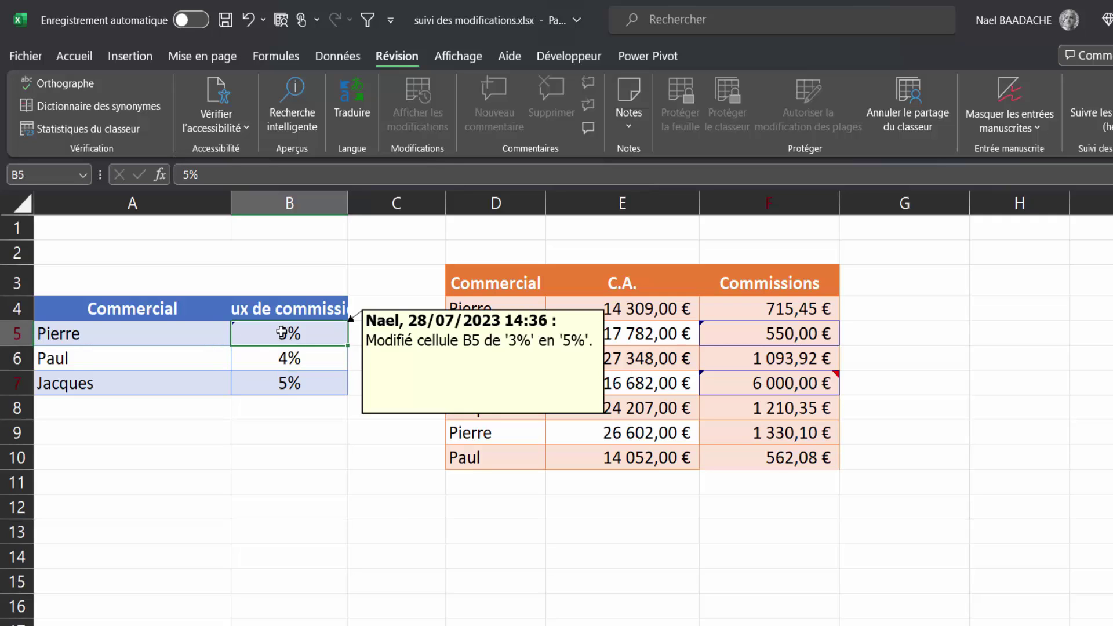
{"action": "type", "text": "6"}
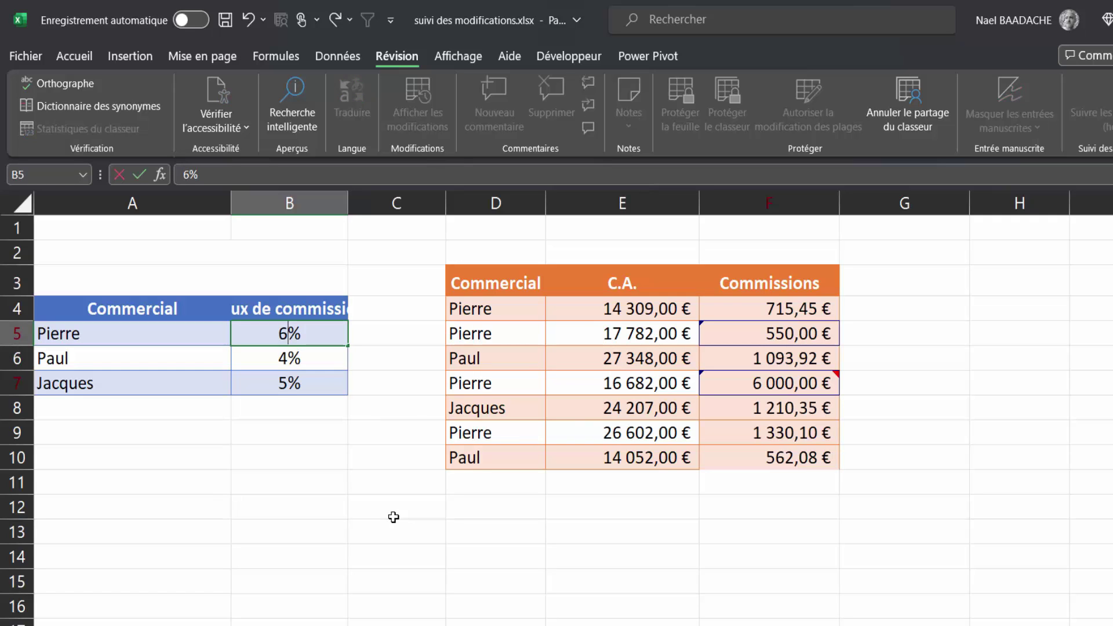
{"action": "key", "text": "Return"}
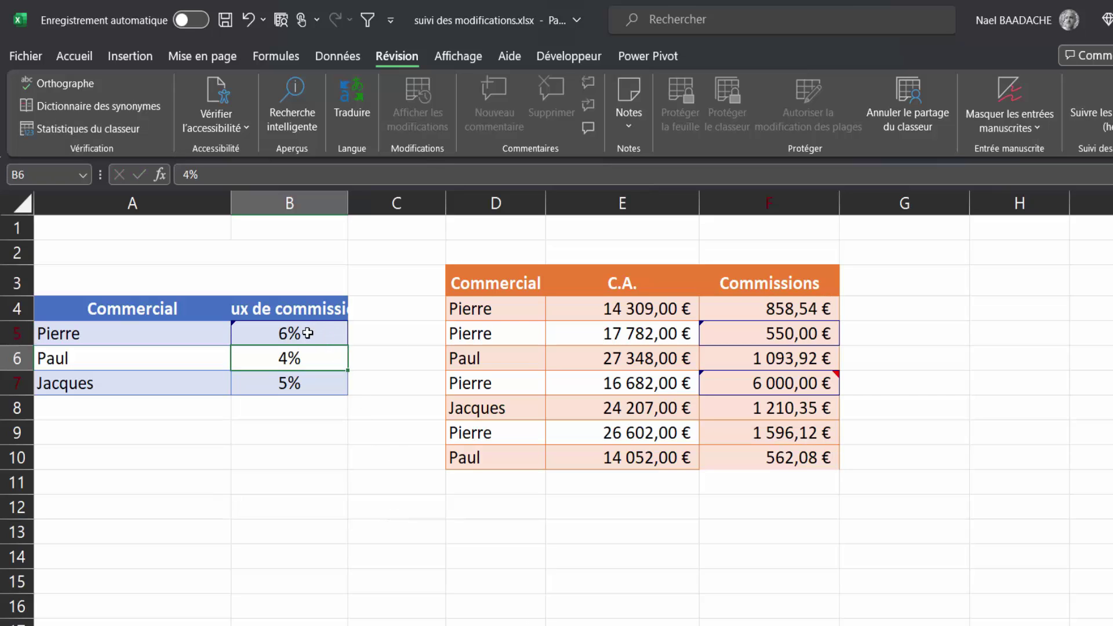
{"action": "left_click", "coordinate": [336, 331]}
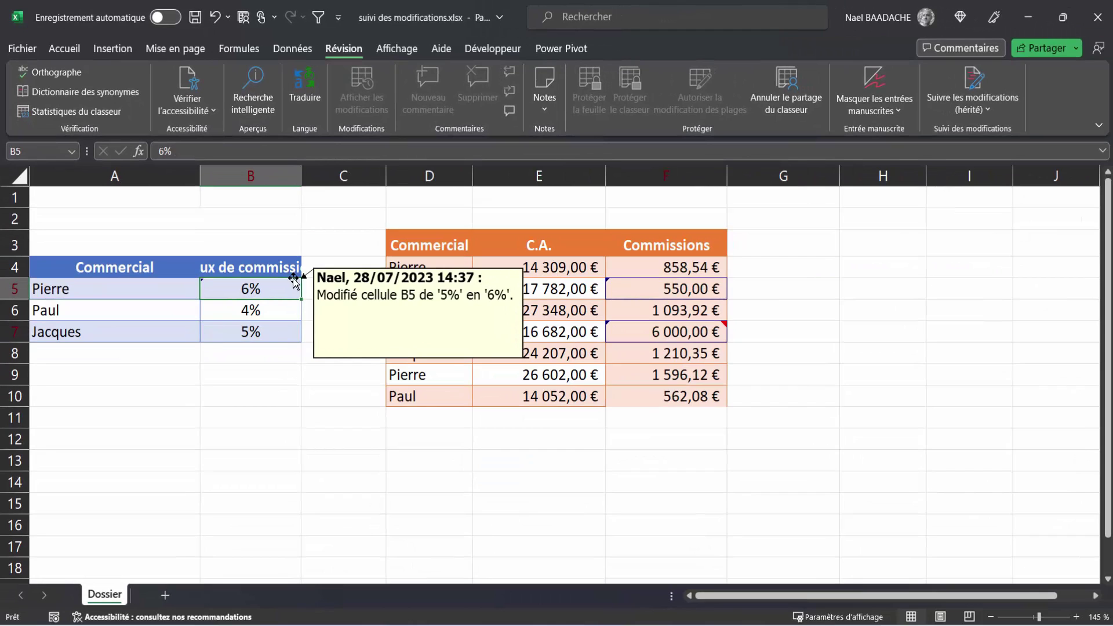
Open Accepter ou refuser les modifications, saving the workbook first, and start reviewing changes
{"action": "left_click", "coordinate": [878, 355]}
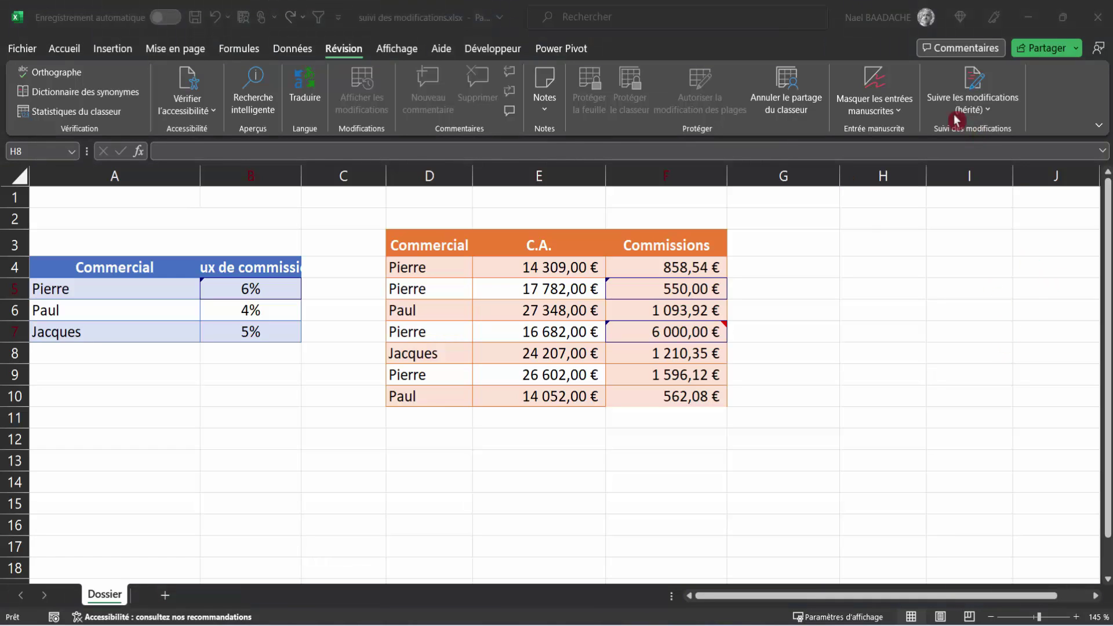
{"action": "left_click", "coordinate": [989, 110]}
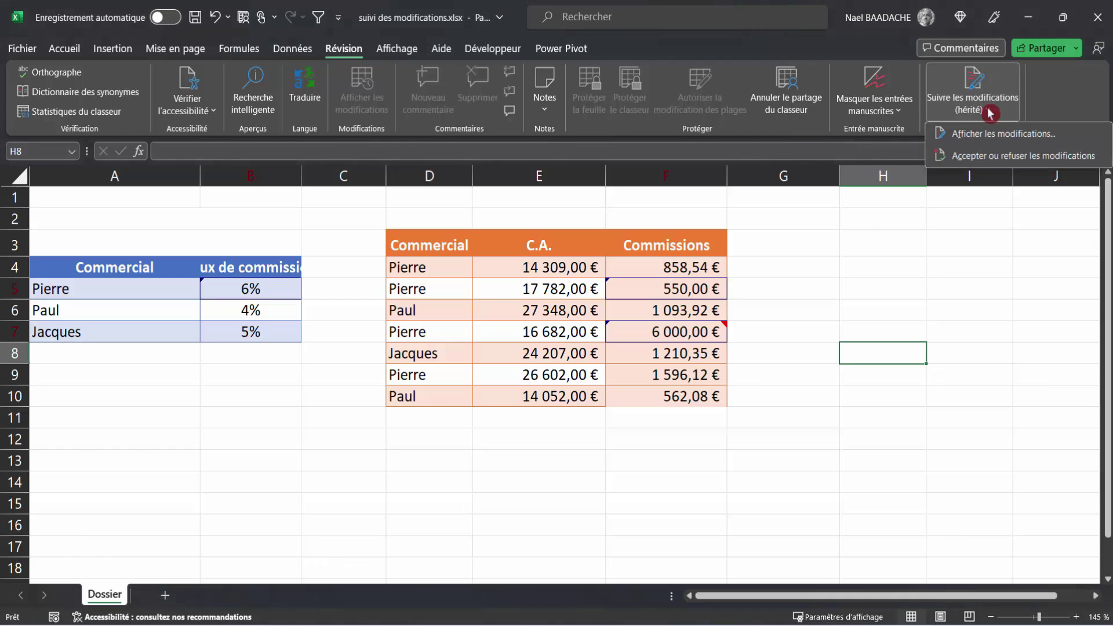
{"action": "left_click", "coordinate": [980, 157]}
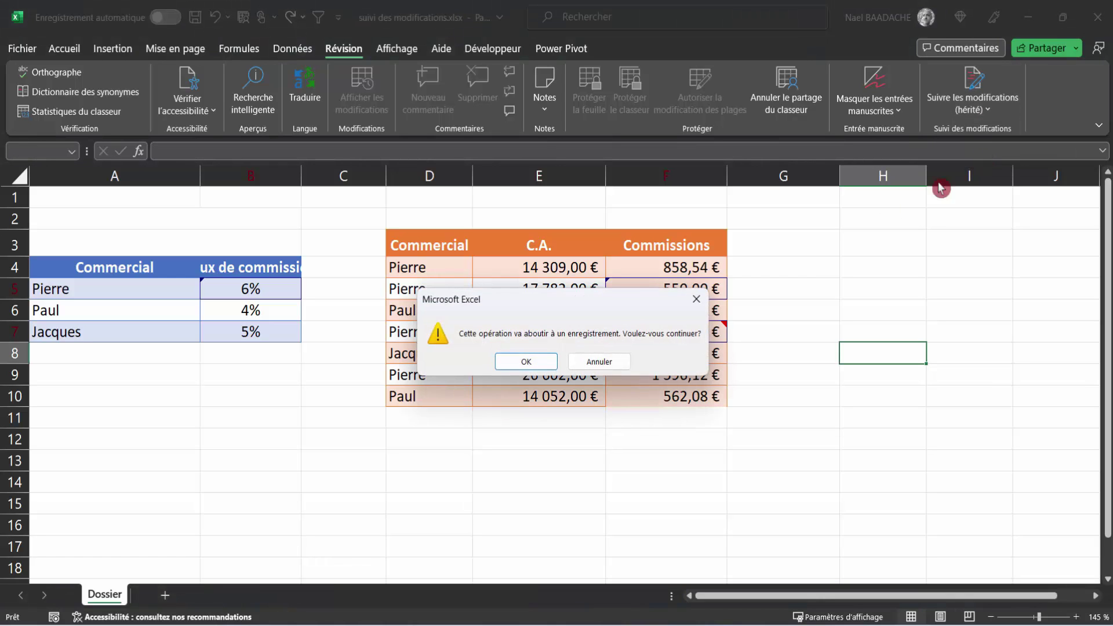
{"action": "left_click", "coordinate": [526, 361]}
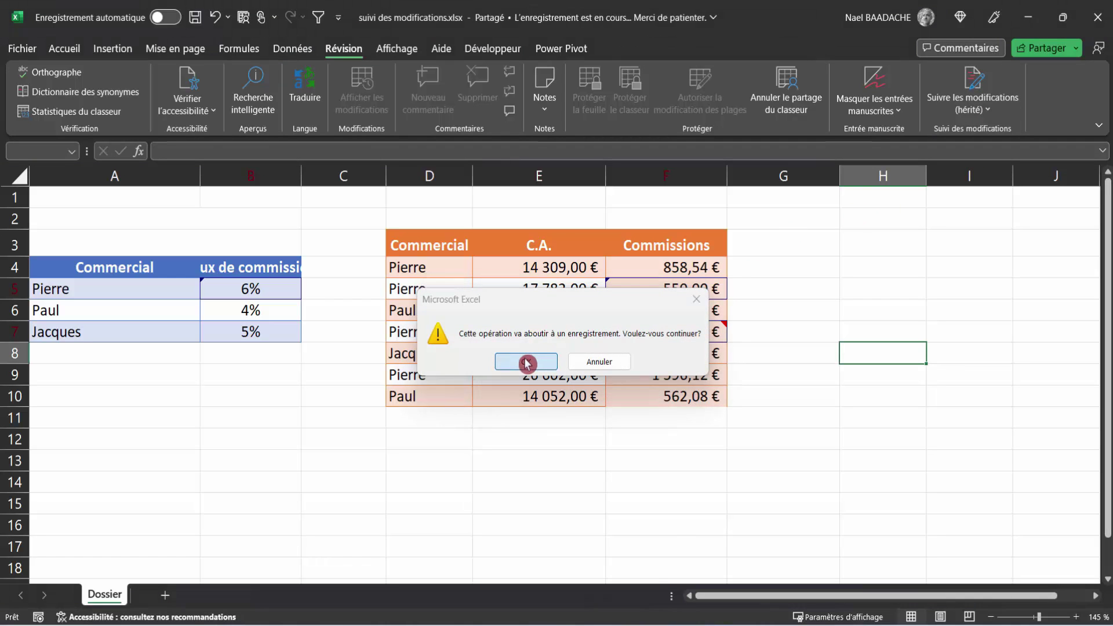
{"action": "mouse_move", "coordinate": [512, 428]}
{"action": "left_mouse_down"}
{"action": "mouse_move", "coordinate": [255, 283]}
{"action": "mouse_move", "coordinate": [228, 367]}
{"action": "left_mouse_up"}
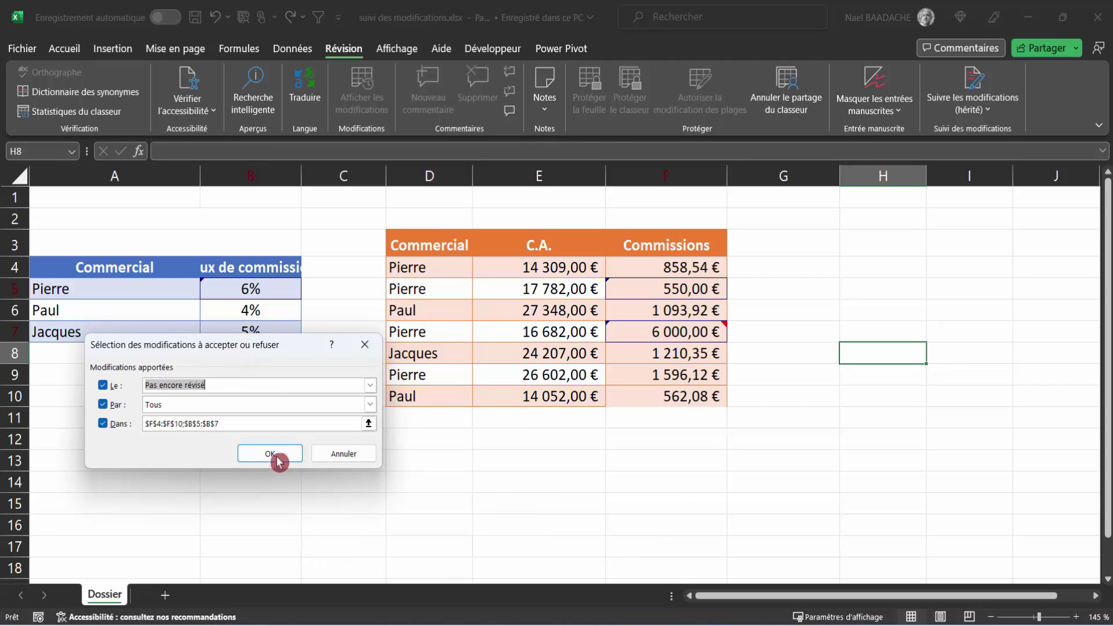
{"action": "left_click", "coordinate": [275, 457]}
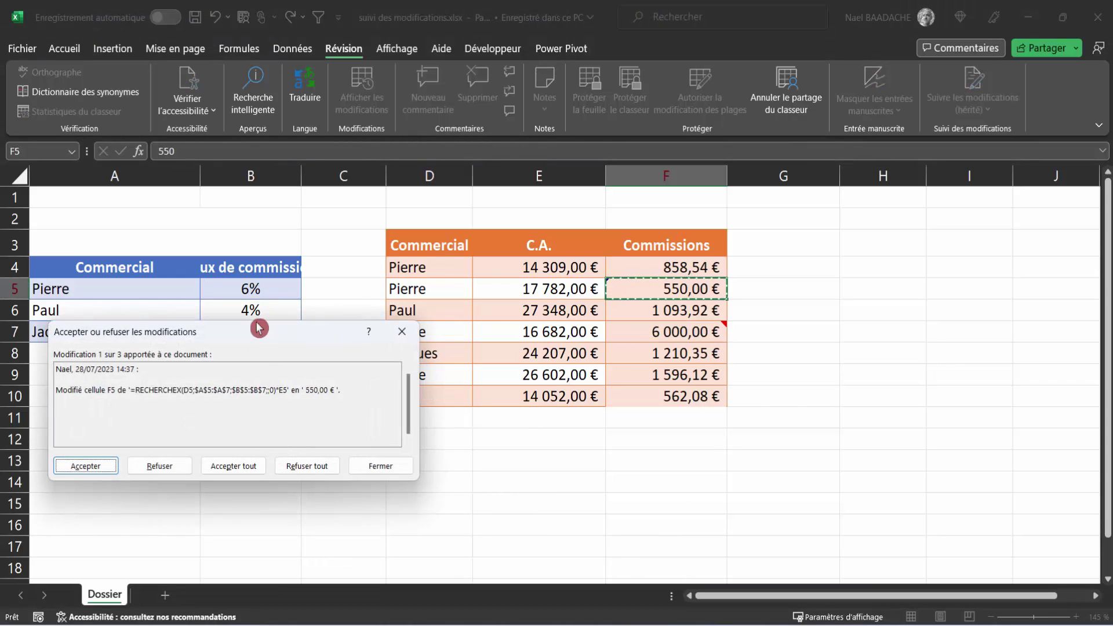
Reject all remaining tracked changes, restoring B5 to 3% and F5 to 533,46 €
{"action": "left_click_drag", "start_coordinate": [259, 337], "coordinate": [821, 385]}
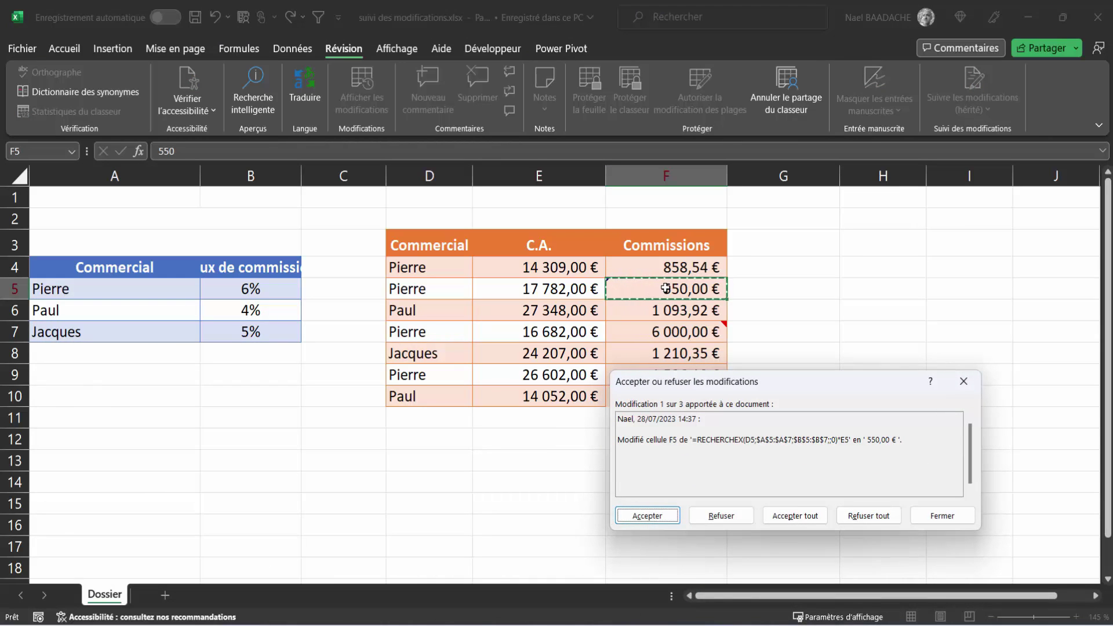
{"action": "left_click", "coordinate": [726, 519]}
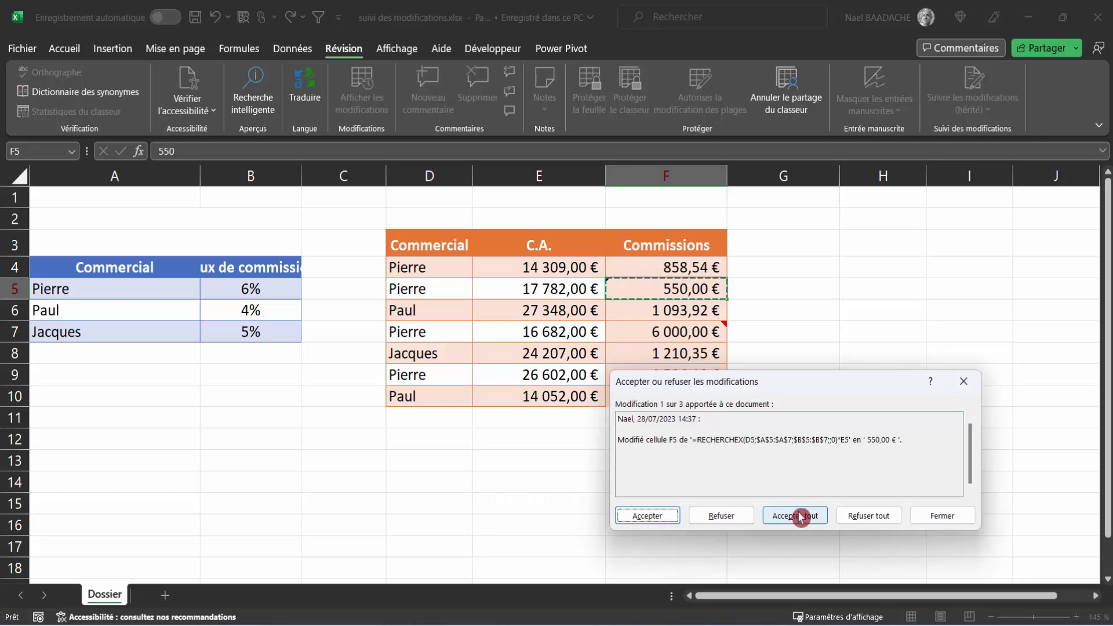
{"action": "left_click", "coordinate": [869, 518]}
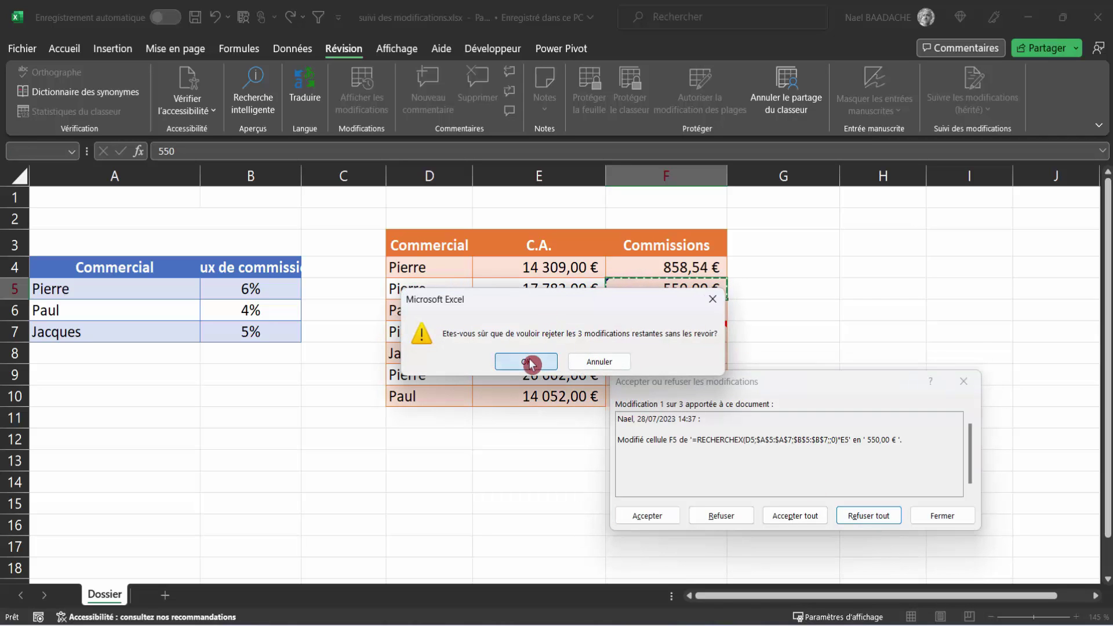
{"action": "left_click", "coordinate": [527, 361]}
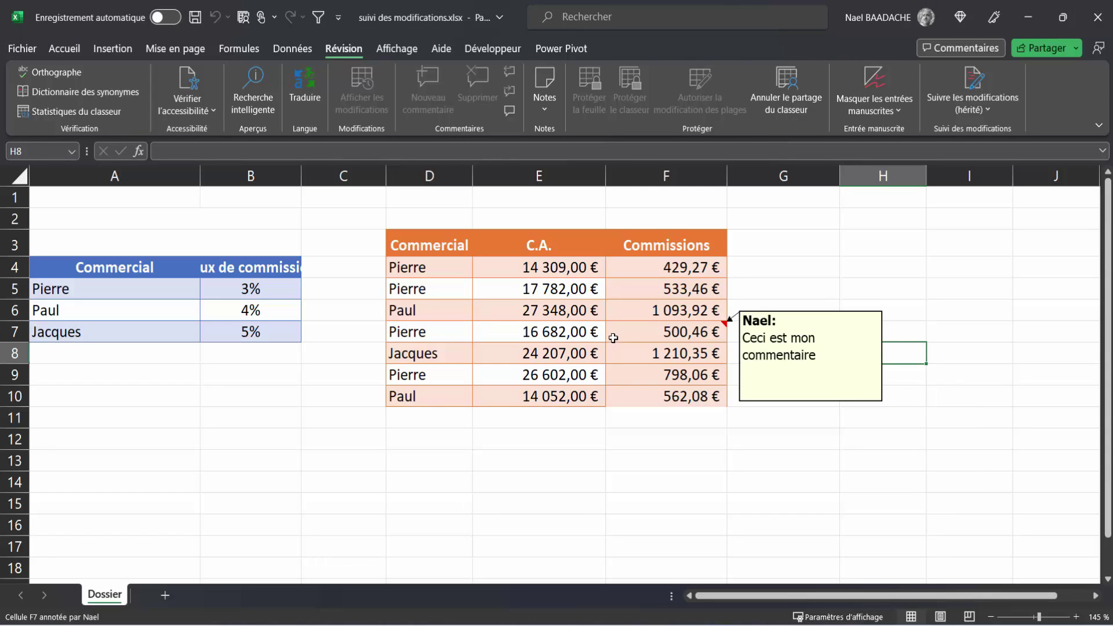
Inspect F4's commission formula, try replacing its lookup with a C8 reference, then cancel the edit
{"action": "left_click", "coordinate": [647, 269]}
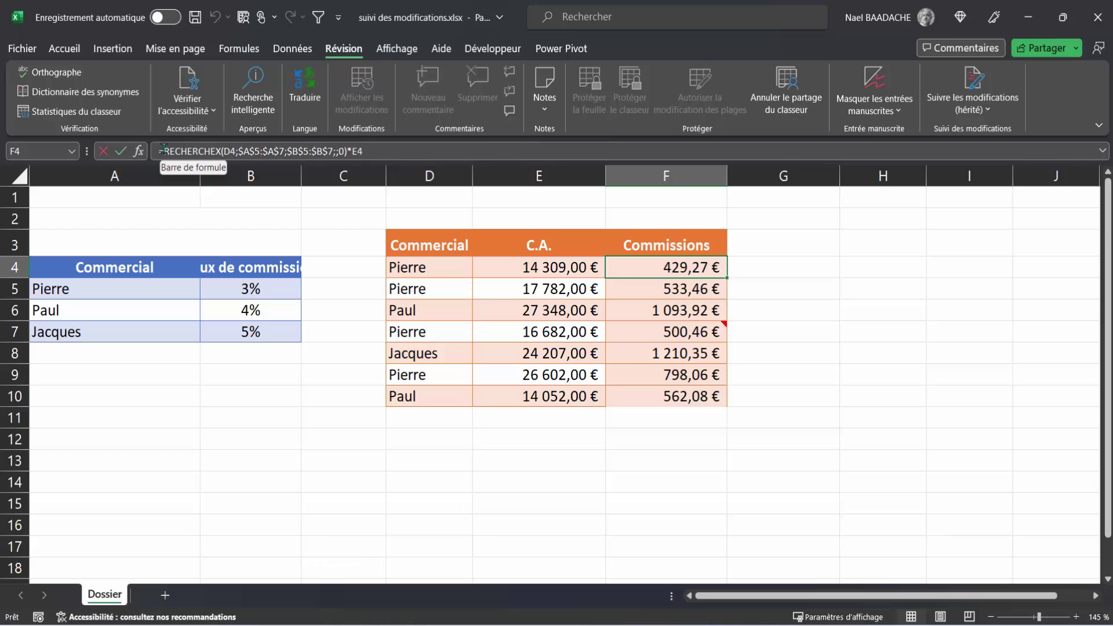
{"action": "left_click_drag", "start_coordinate": [163, 151], "coordinate": [346, 151]}
{"action": "left_click", "coordinate": [343, 351]}
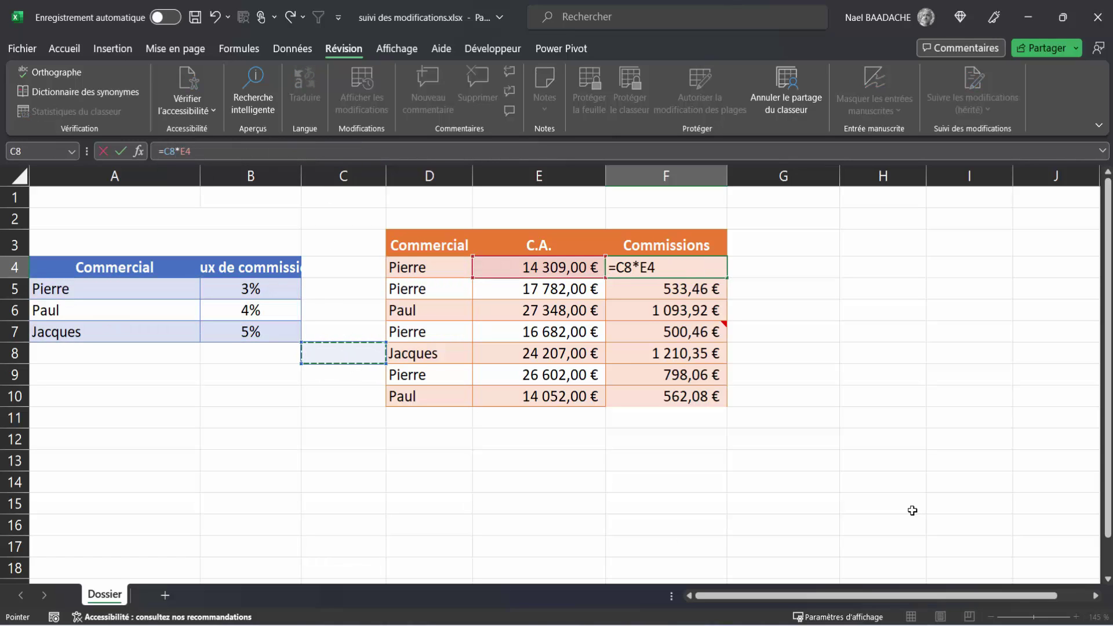
{"action": "key", "text": "Escape"}
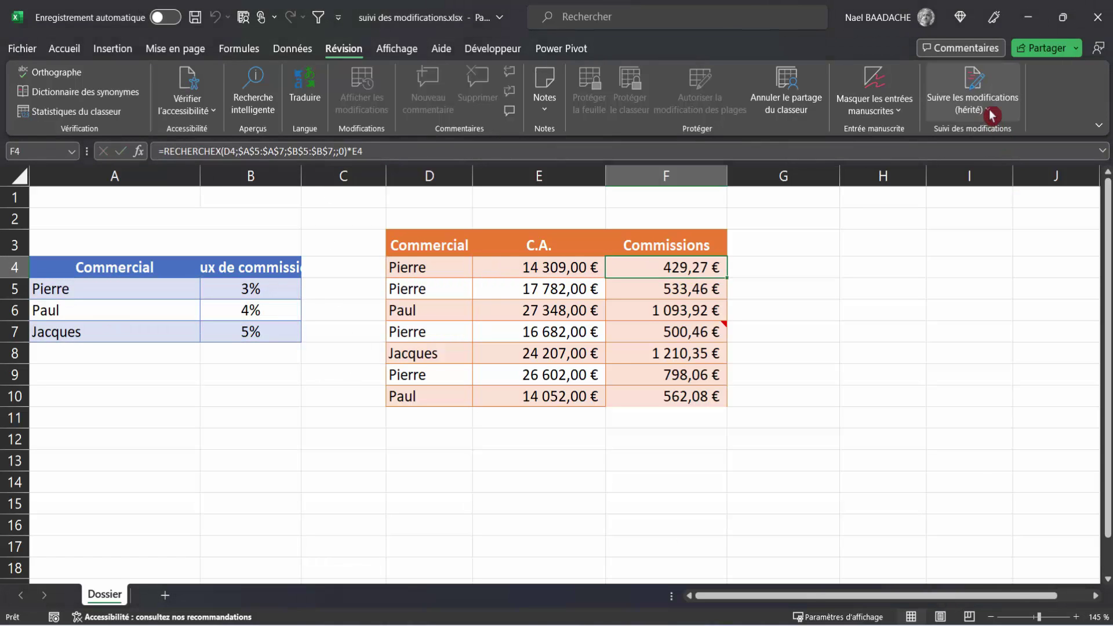
Highlight changes with 'List changes on a new sheet' ticked, producing the Historique sheet
{"action": "left_click", "coordinate": [992, 115]}
{"action": "left_click", "coordinate": [979, 135]}
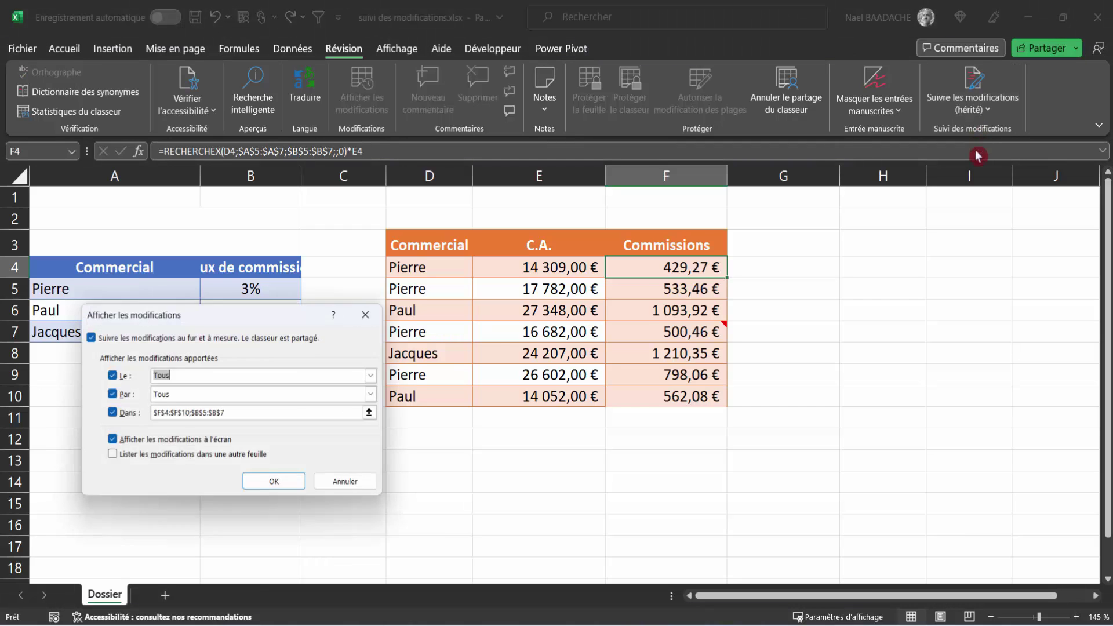
{"action": "left_click", "coordinate": [108, 458]}
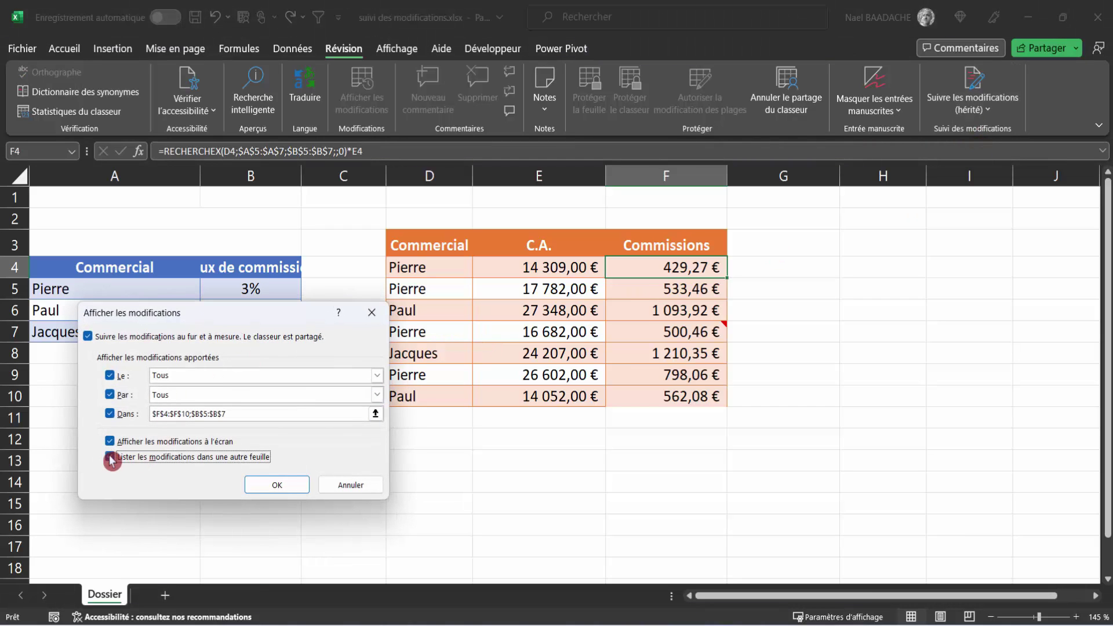
{"action": "left_click", "coordinate": [277, 487]}
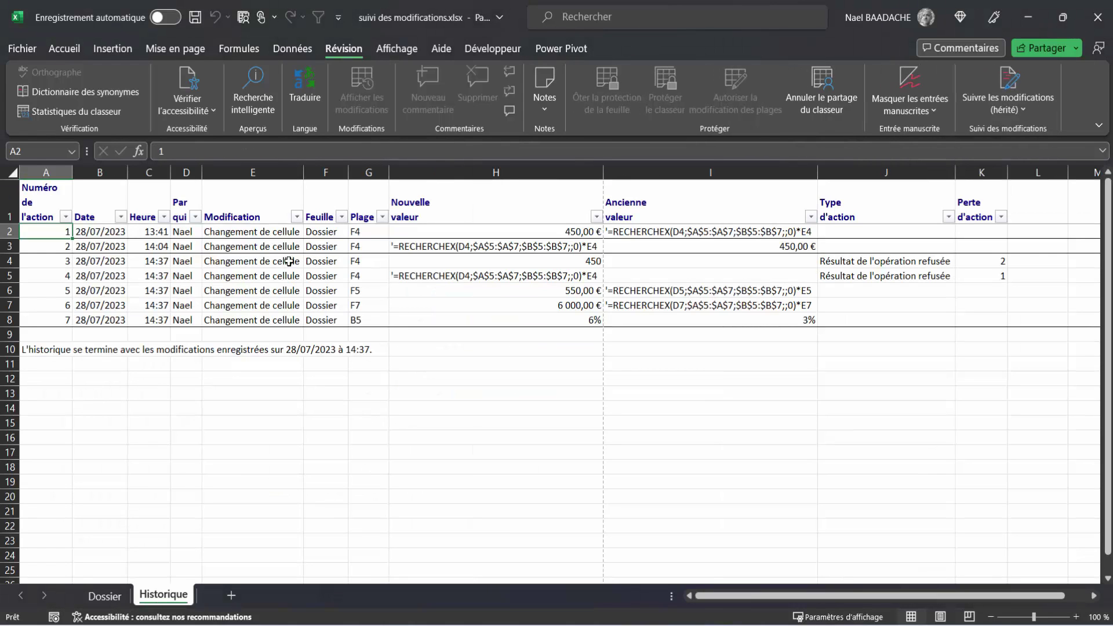
{"action": "left_click", "coordinate": [99, 232]}
{"action": "left_click", "coordinate": [104, 246]}
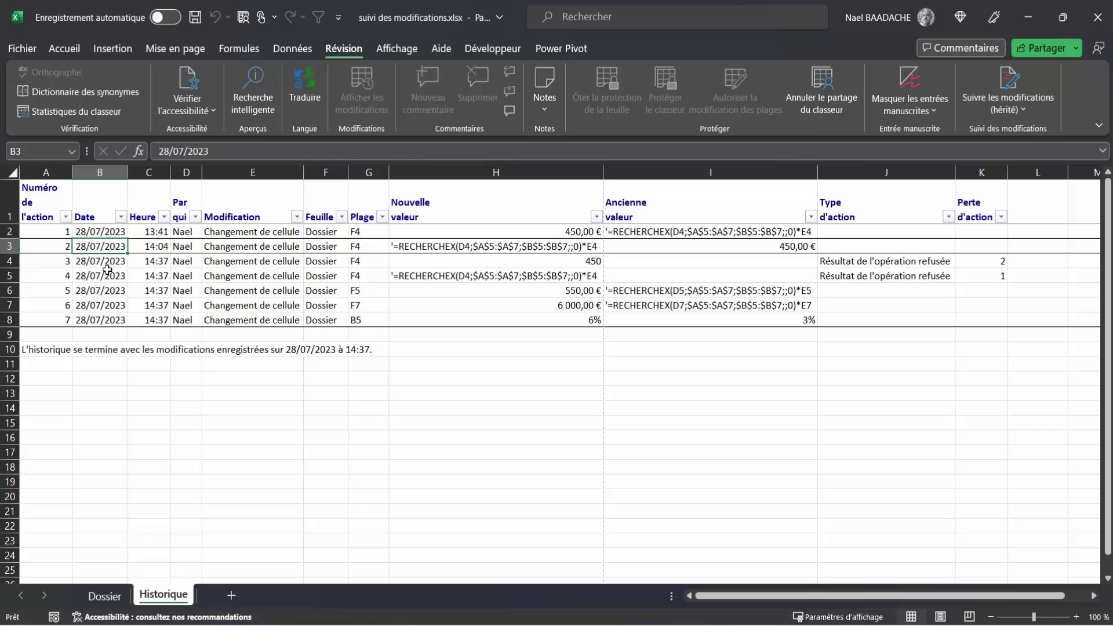
{"action": "left_click", "coordinate": [105, 276]}
{"action": "left_click", "coordinate": [109, 305]}
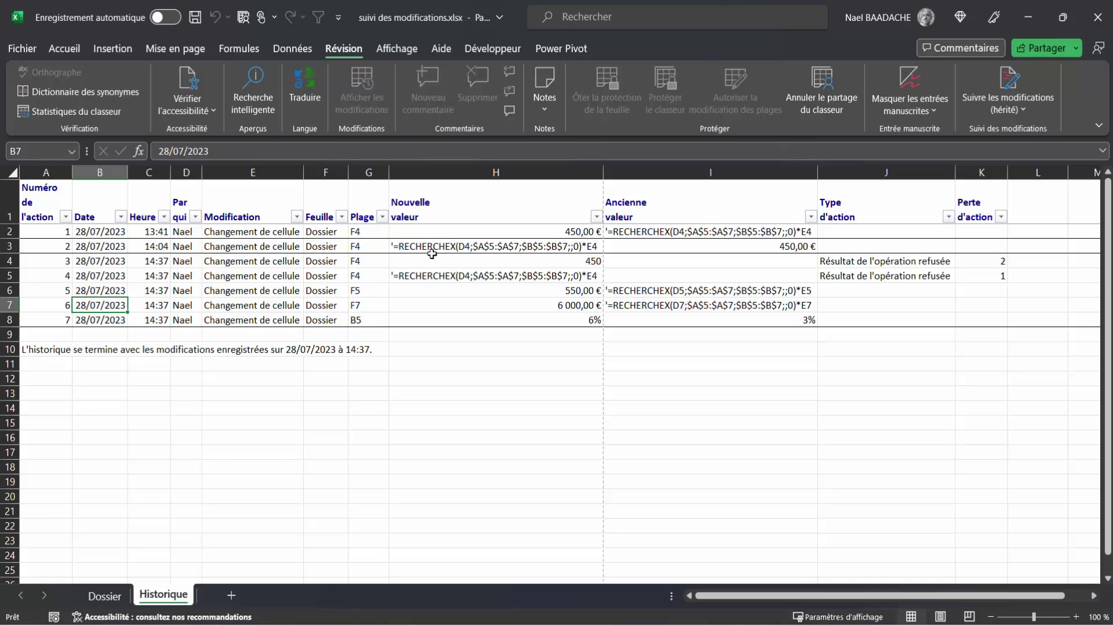
{"action": "left_click", "coordinate": [436, 250]}
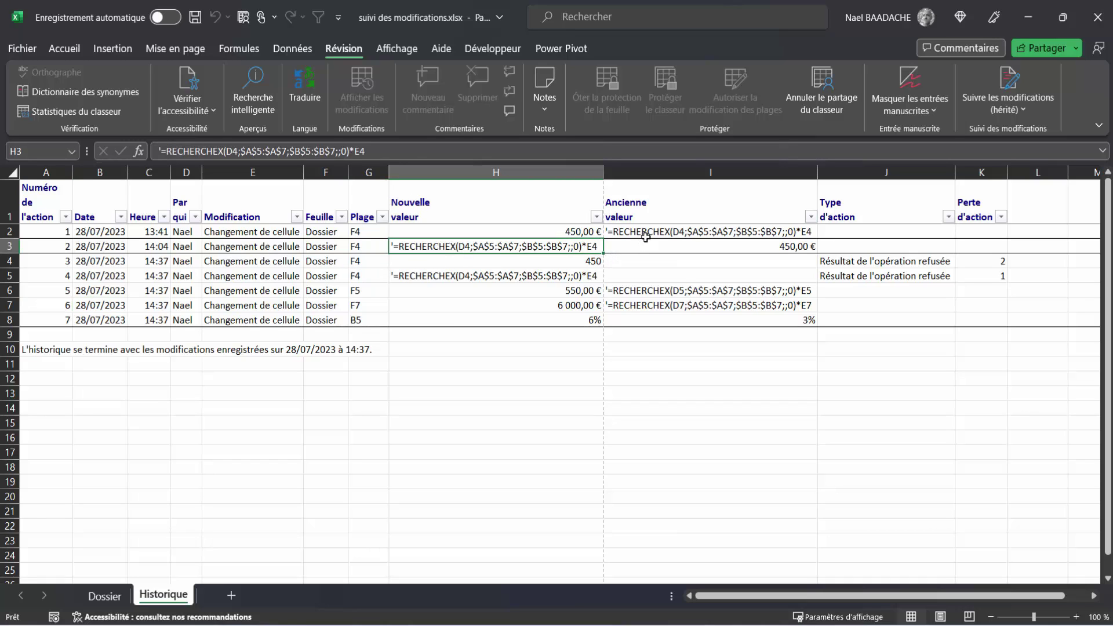
{"action": "left_click", "coordinate": [645, 234]}
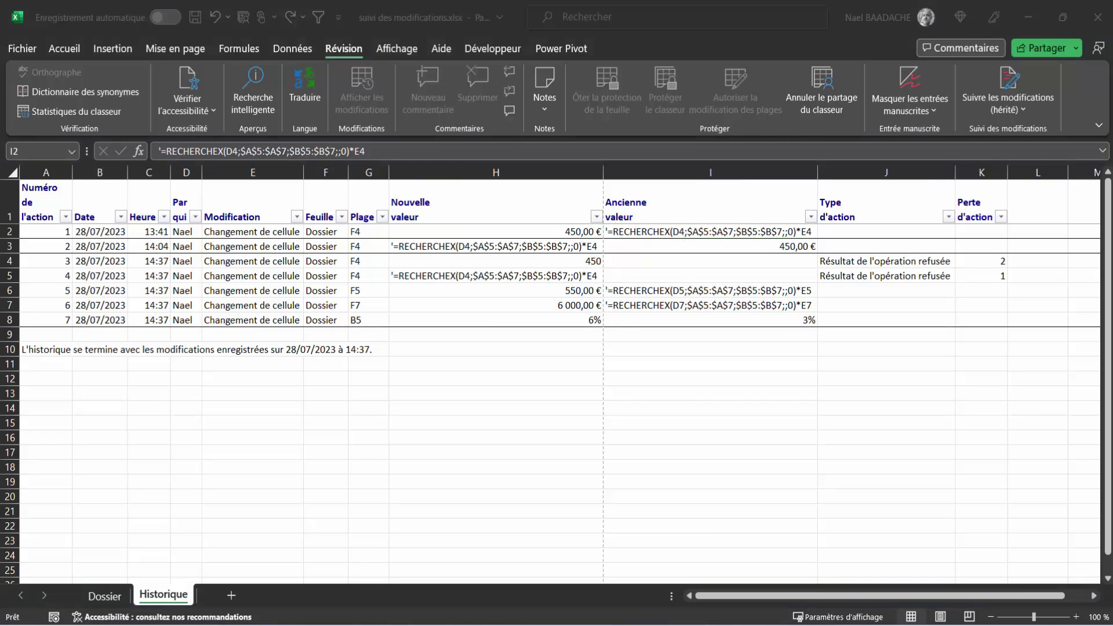